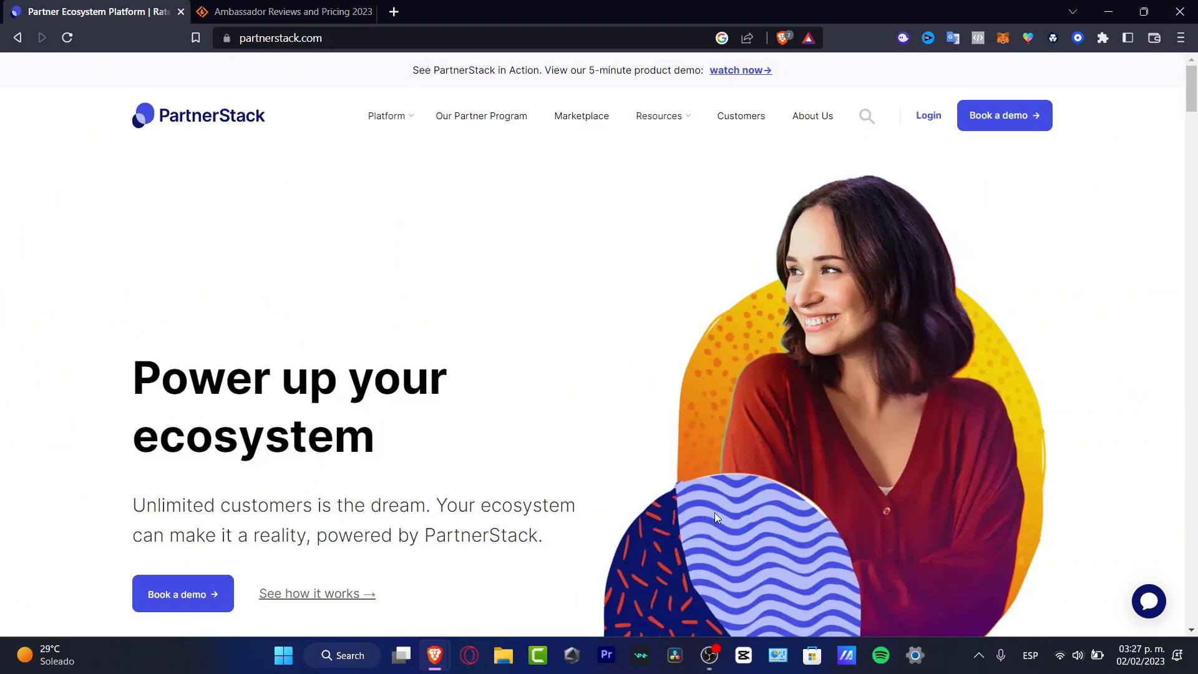
- Return from the Ambassador reviews tab to PartnerStack and bring up the Book a demo form
click(281, 11)
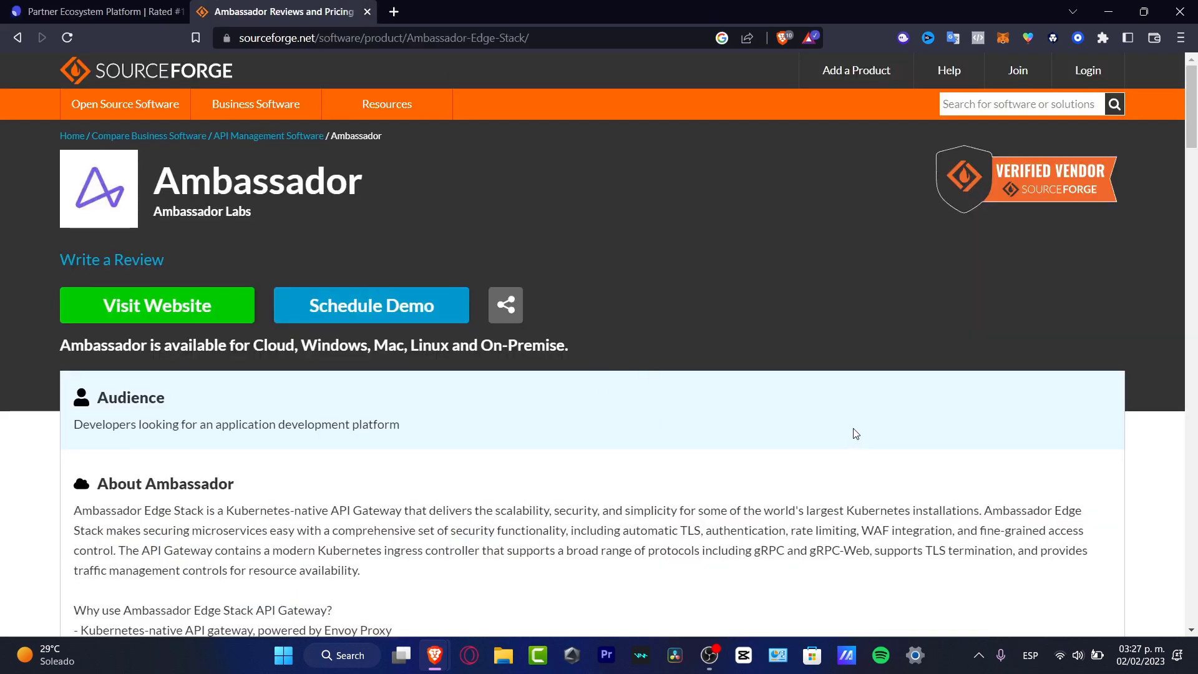
scroll(863, 454, down, 1)
scroll(862, 453, down, 3)
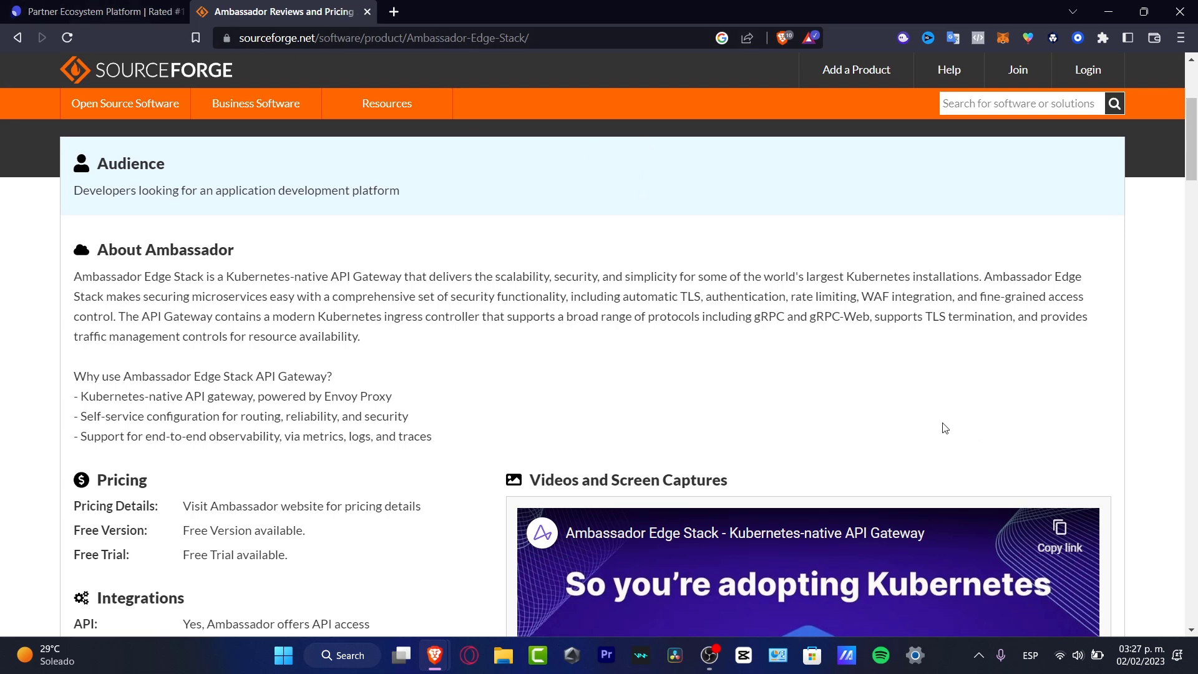
scroll(941, 429, down, 3)
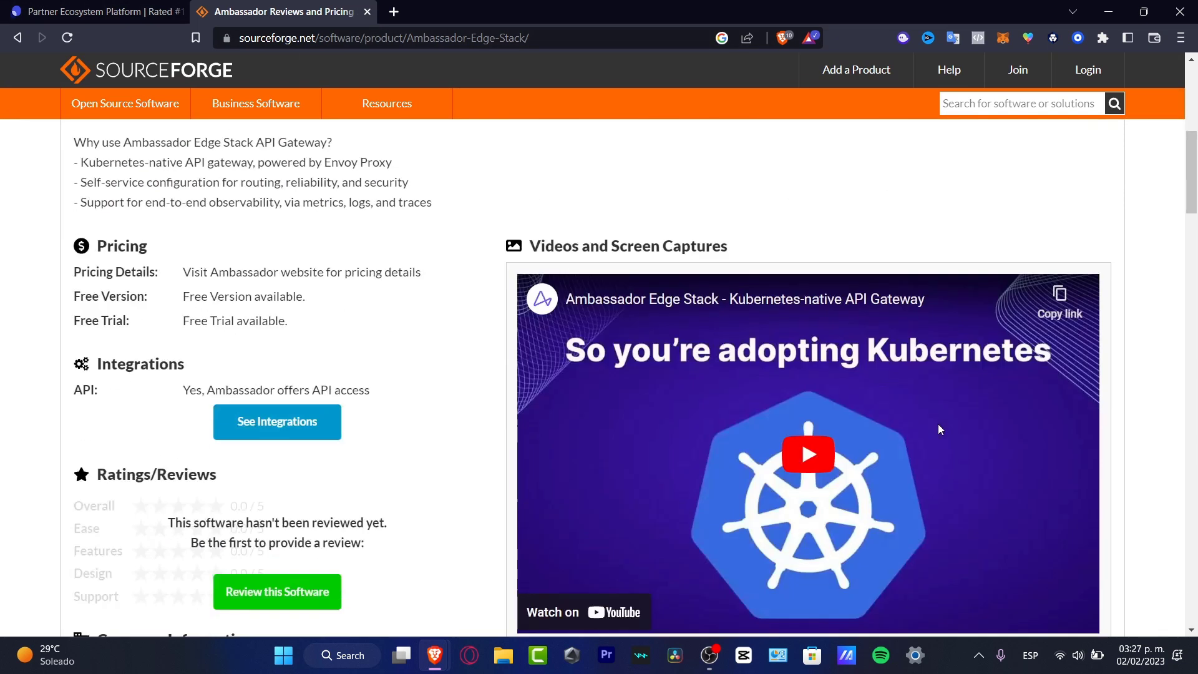
click(98, 11)
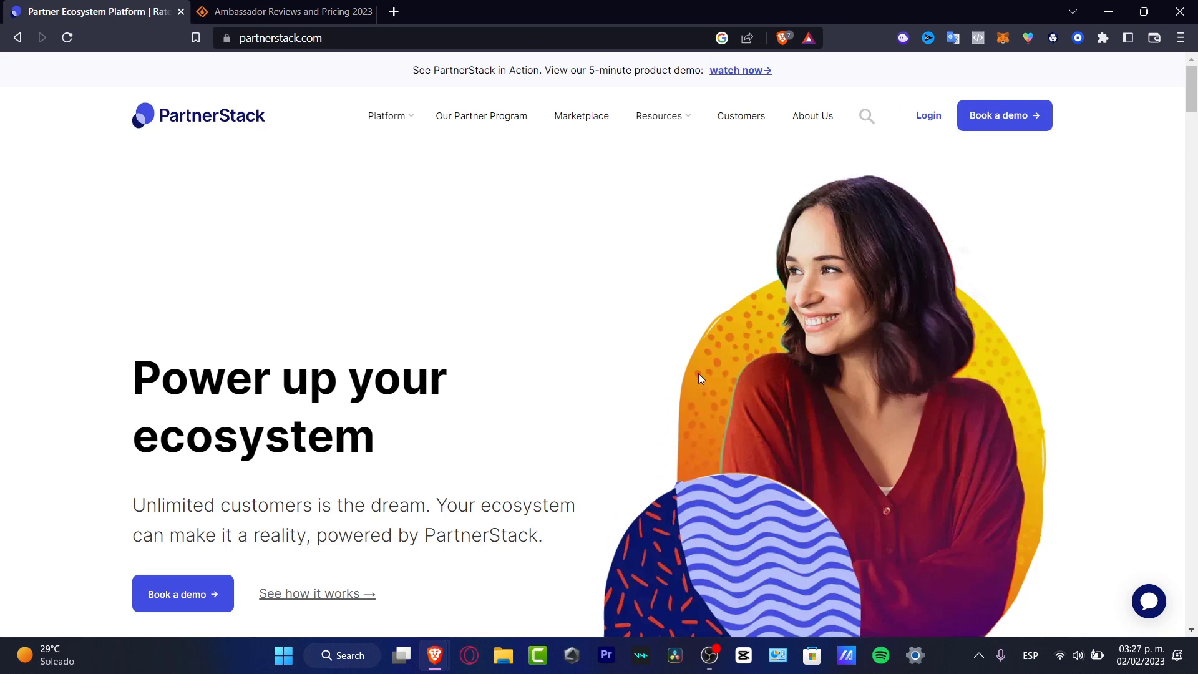
scroll(671, 352, down, 2)
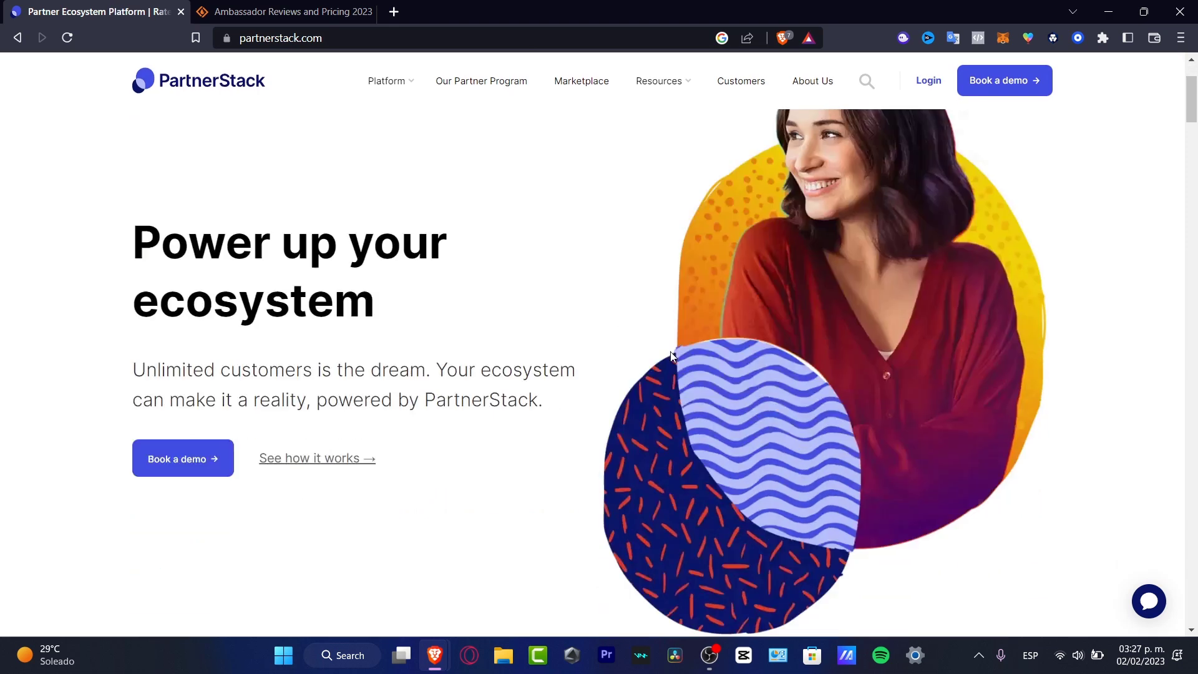
scroll(670, 352, down, 3)
scroll(671, 352, down, 4)
scroll(671, 353, down, 3)
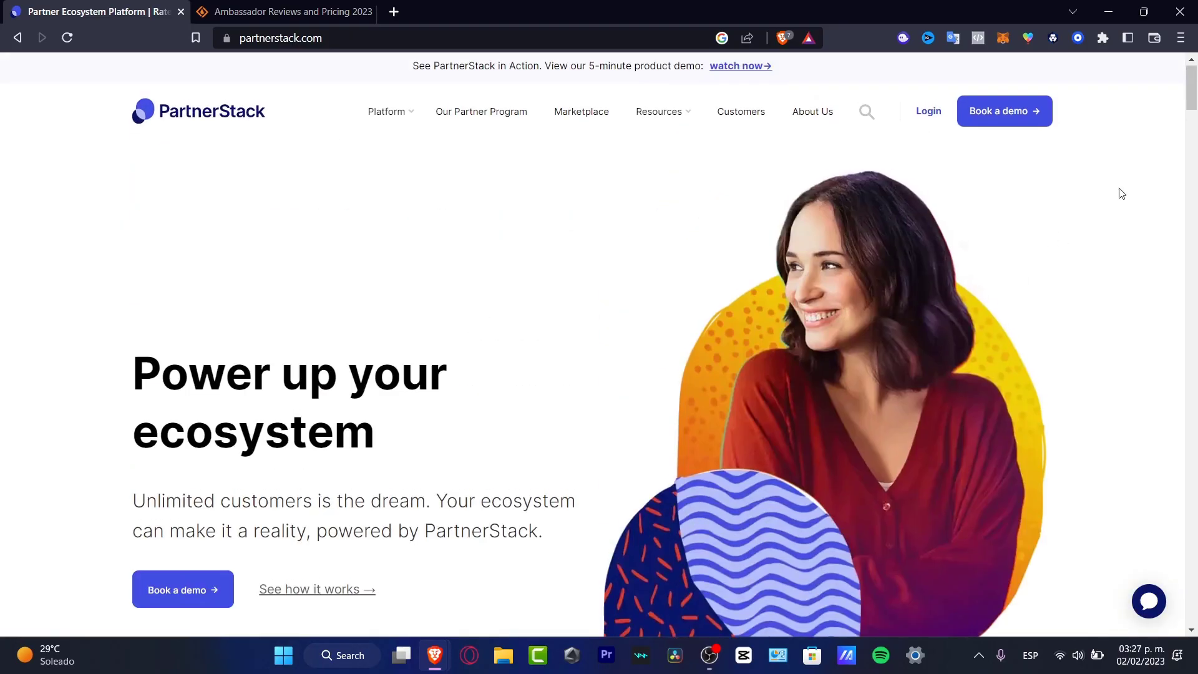
click(1005, 111)
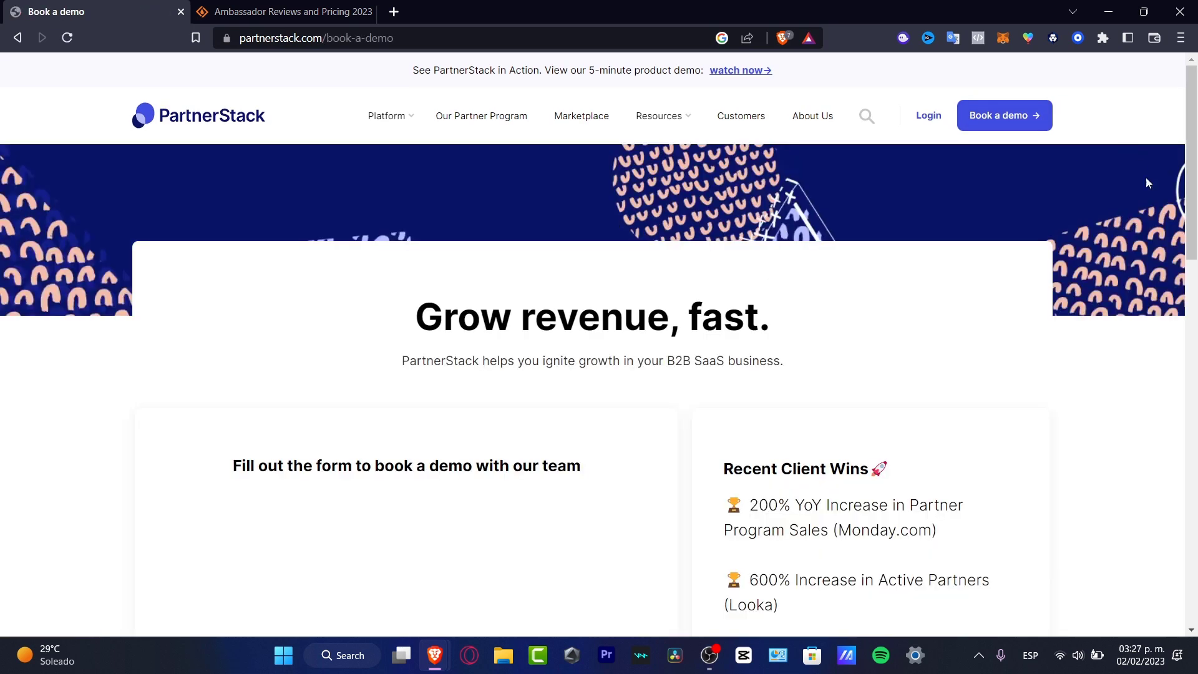
scroll(1054, 301, down, 3)
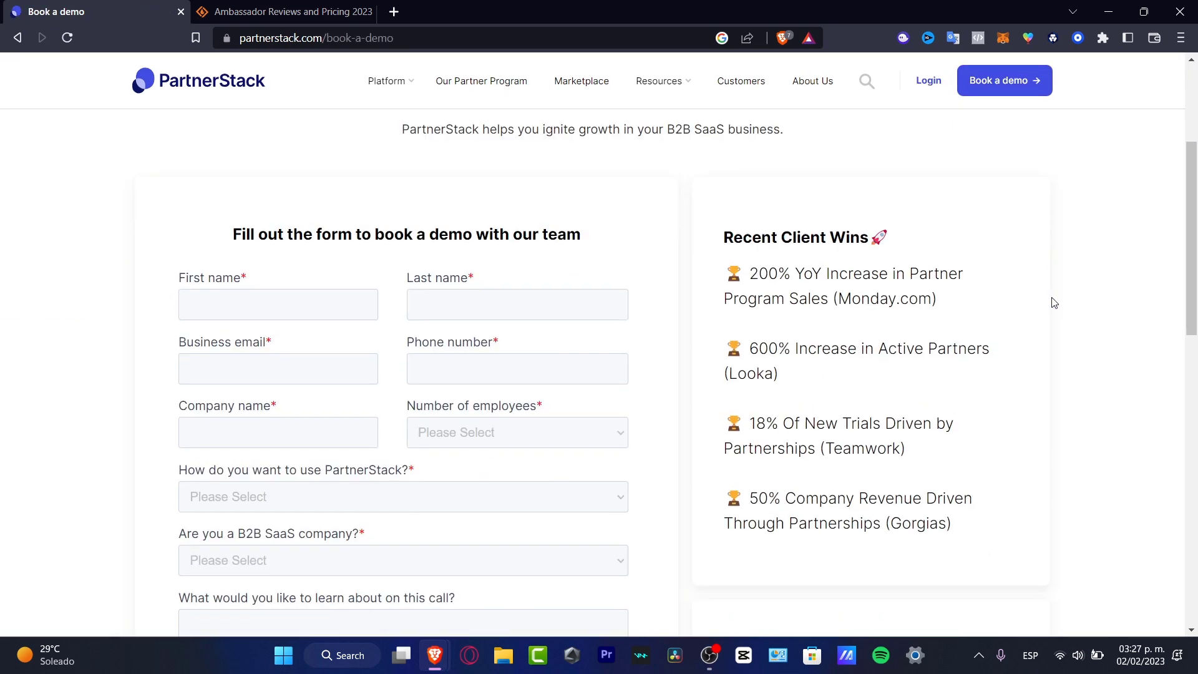
drag(280, 234, 600, 247)
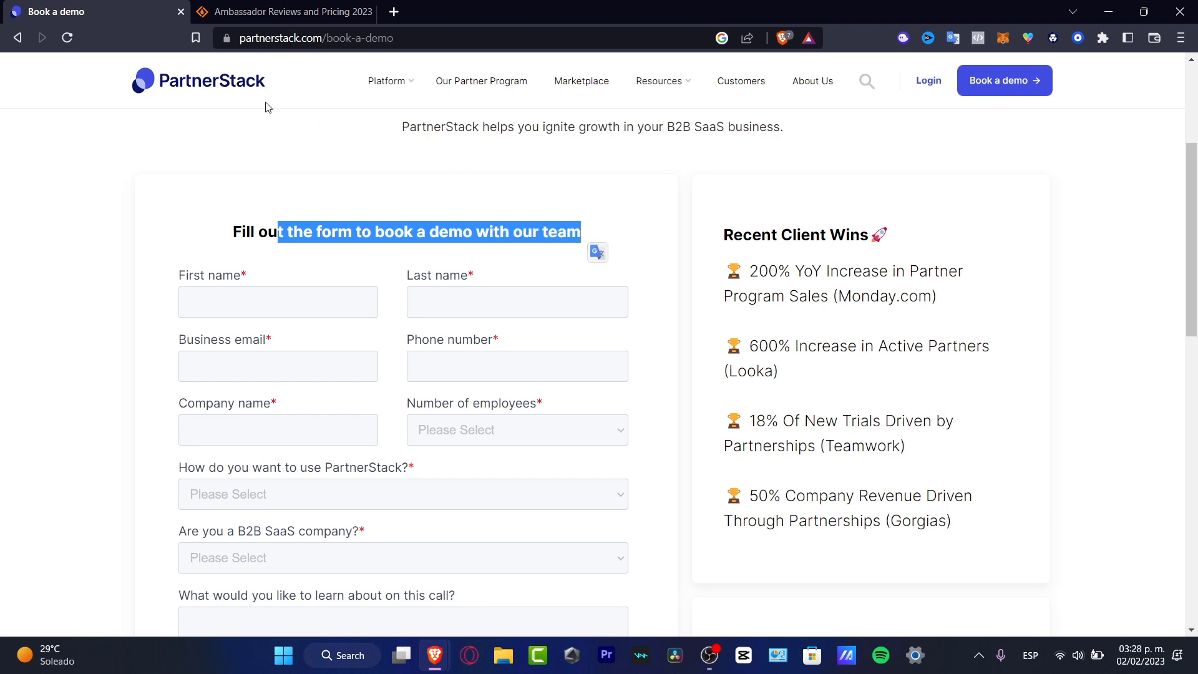
- Step through the form's name, business email, phone and company fields
click(347, 301)
click(463, 302)
click(277, 382)
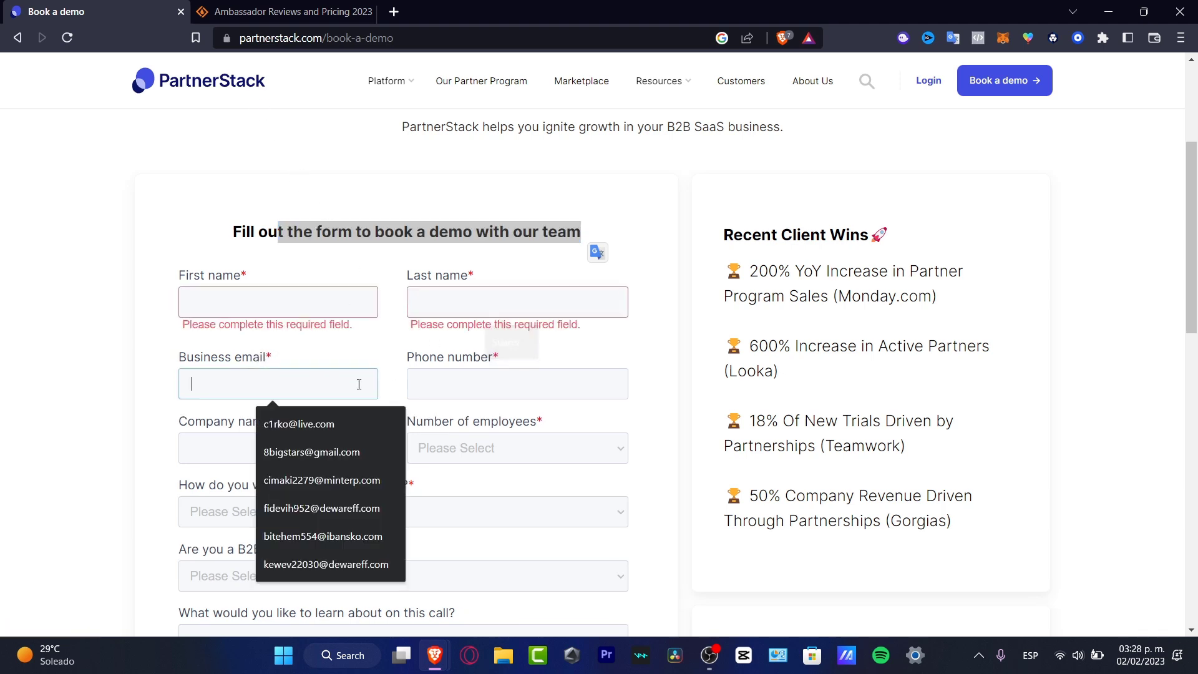
click(506, 389)
click(279, 465)
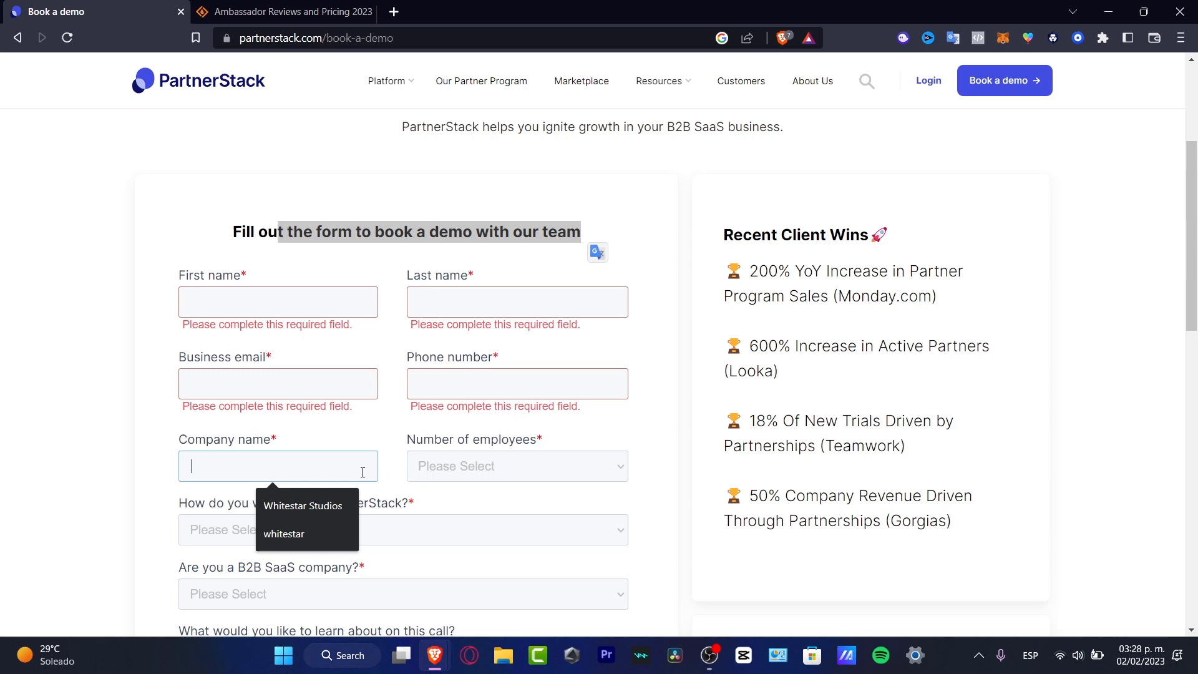
scroll(534, 487, down, 5)
scroll(594, 261, up, 3)
- Answer 1-100 employees, SaaS company managing its own program, and No to B2B SaaS
click(538, 233)
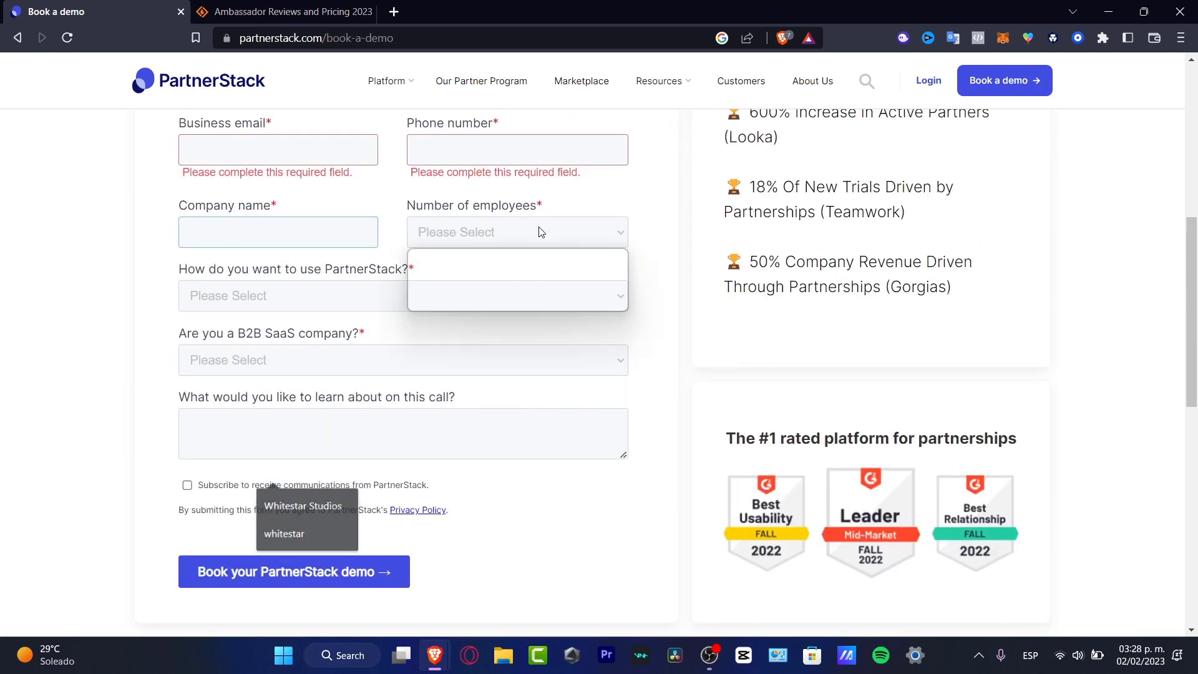
click(479, 272)
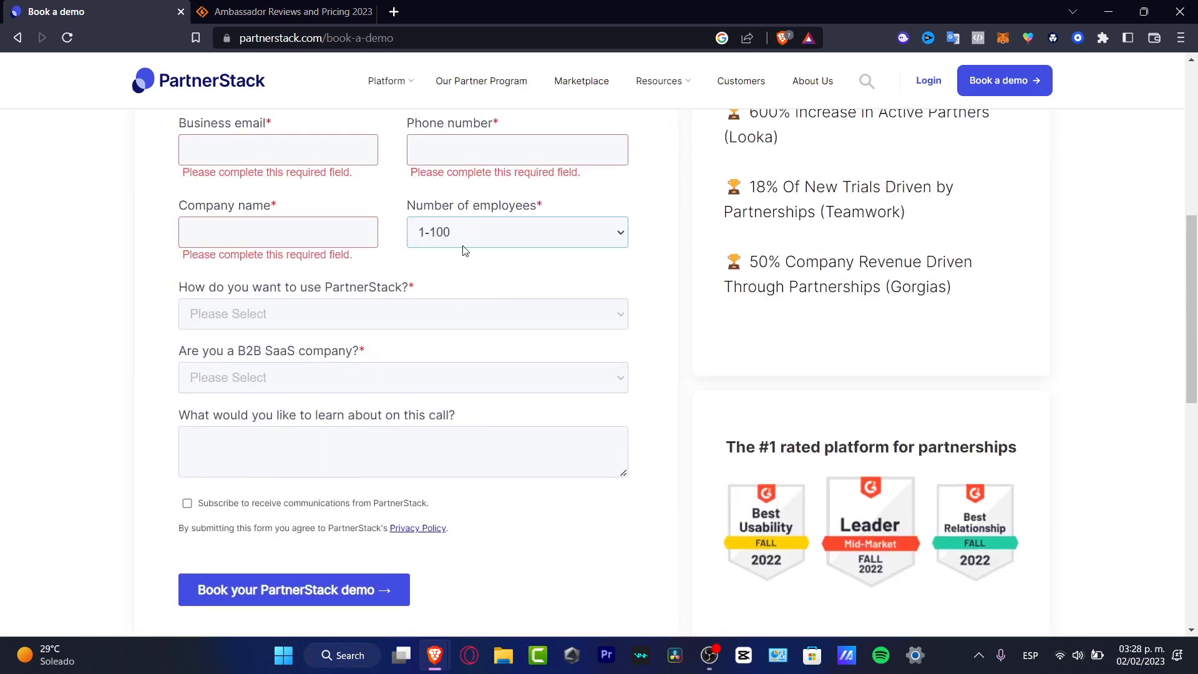
click(384, 319)
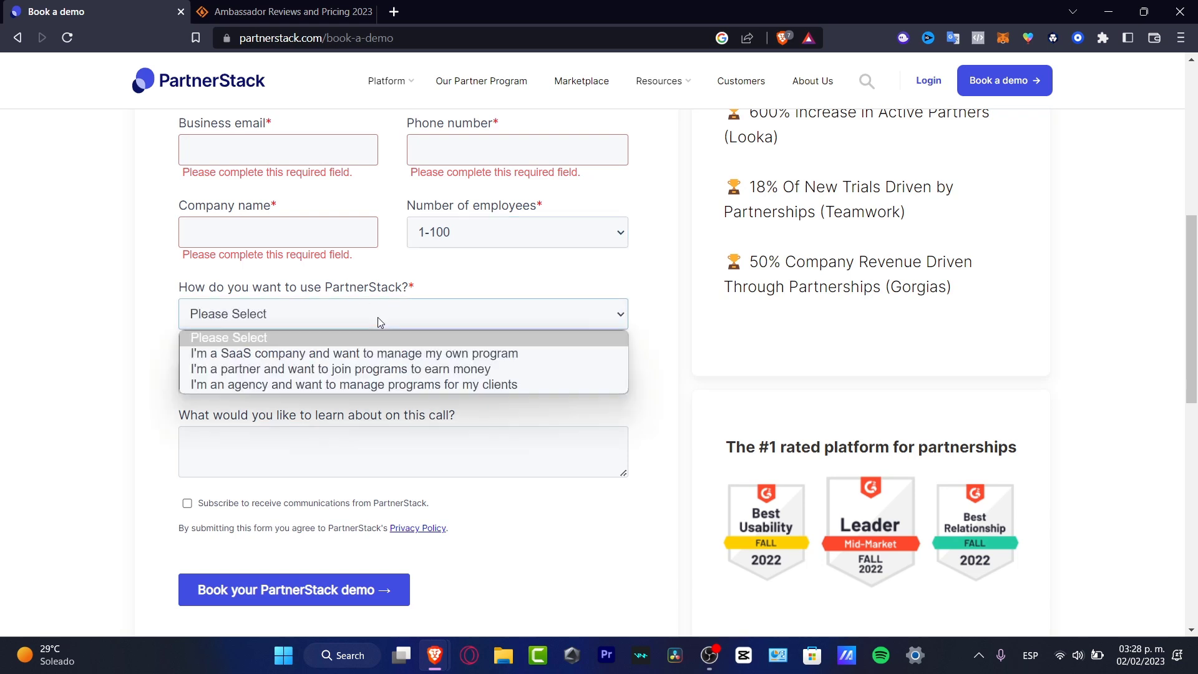
click(412, 352)
click(318, 377)
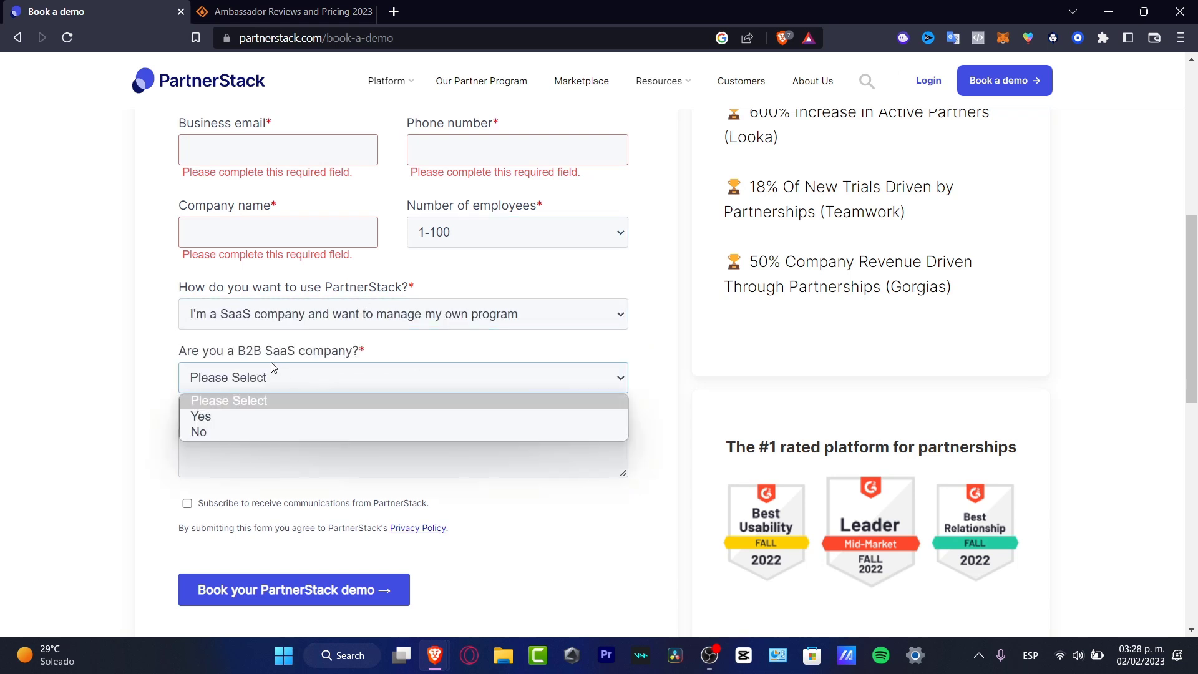
click(378, 432)
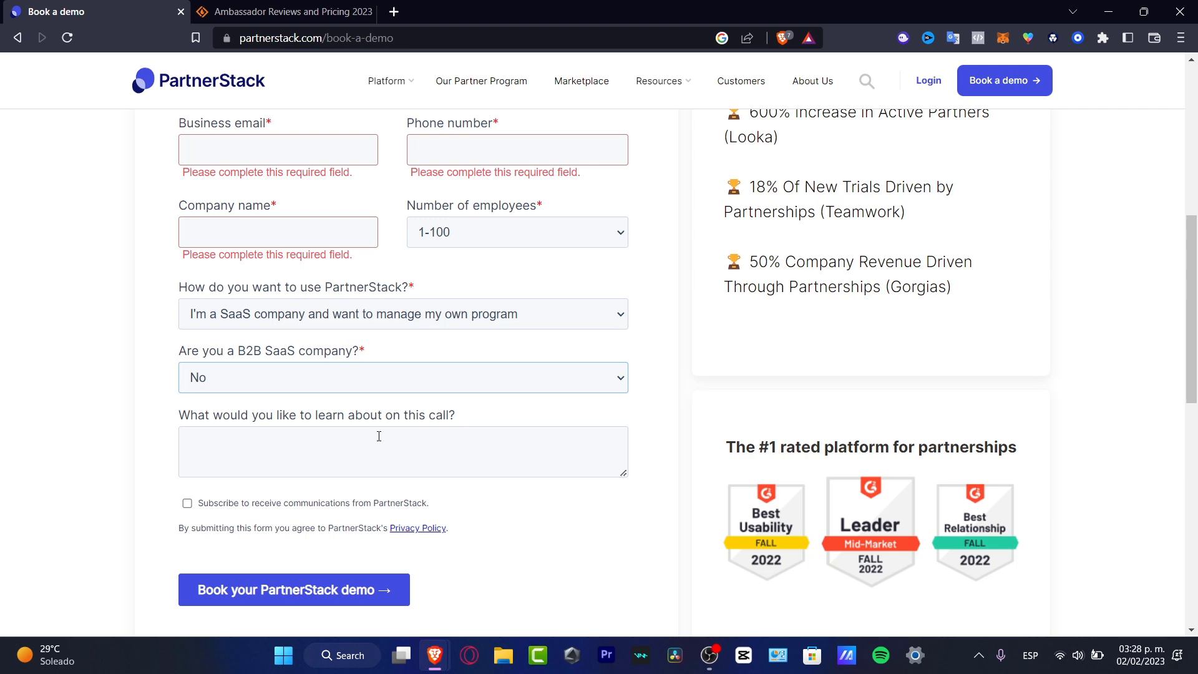
click(515, 444)
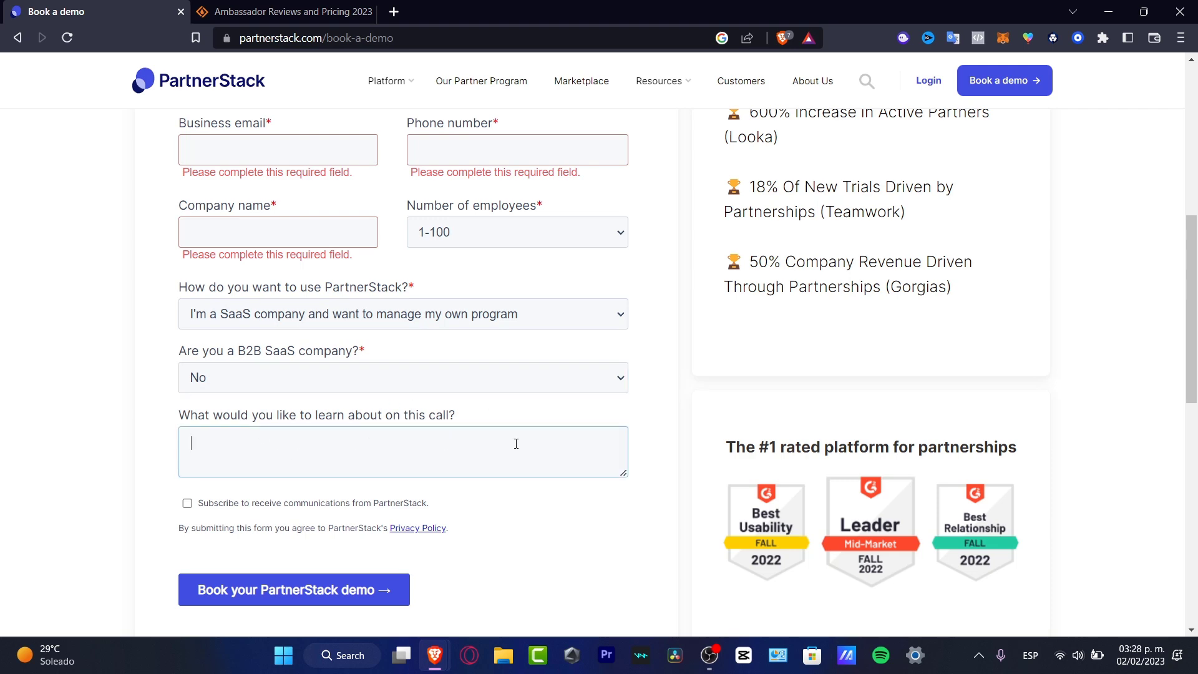
drag(385, 421, 457, 422)
scroll(622, 394, down, 3)
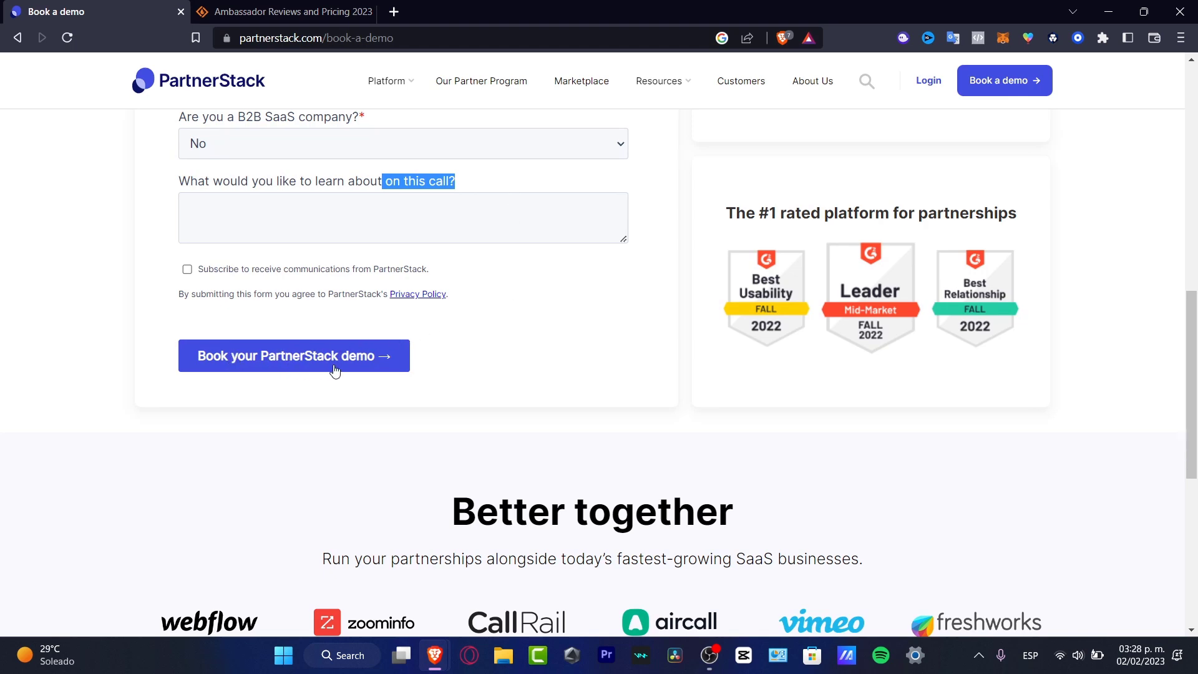
scroll(825, 436, down, 5)
scroll(824, 436, down, 3)
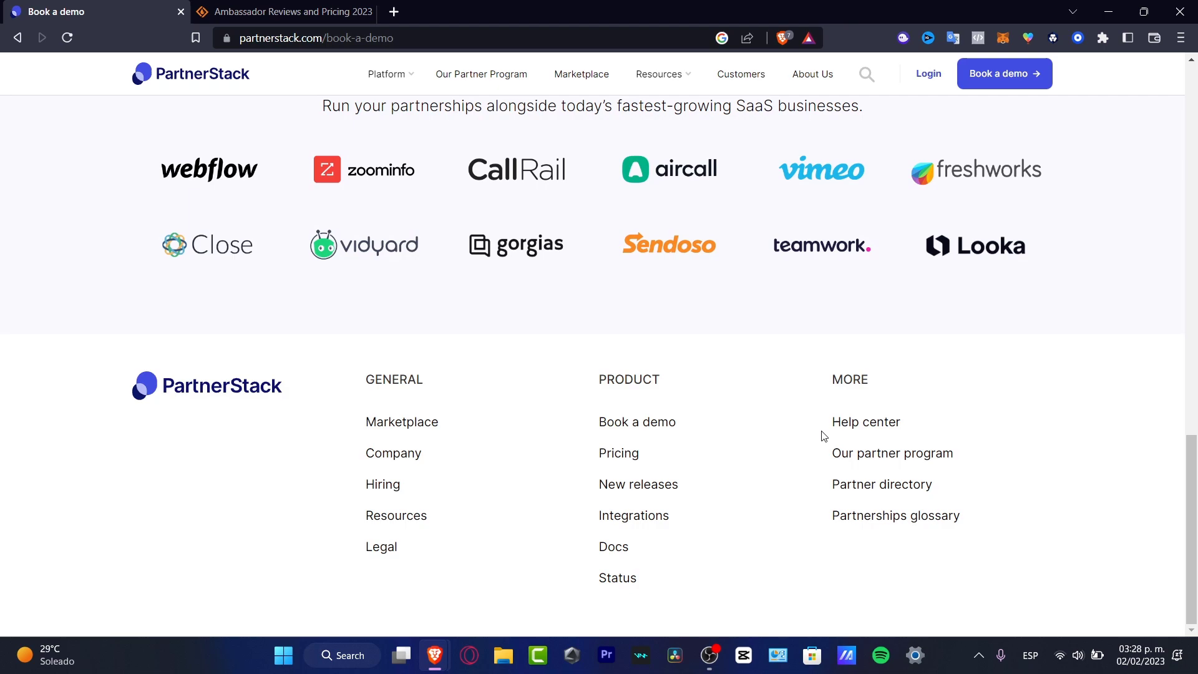
scroll(824, 436, up, 5)
scroll(825, 436, up, 5)
scroll(824, 435, up, 4)
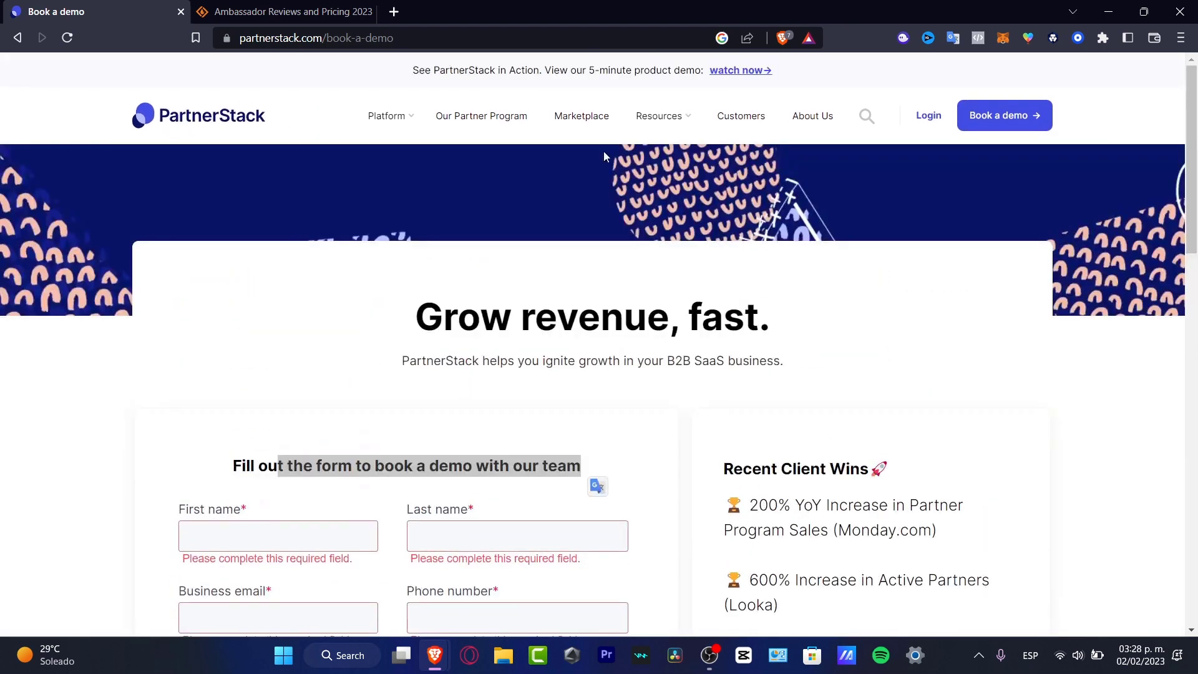
- View the partner program page's program-type comparison, then go to the partner sign-in page
click(525, 116)
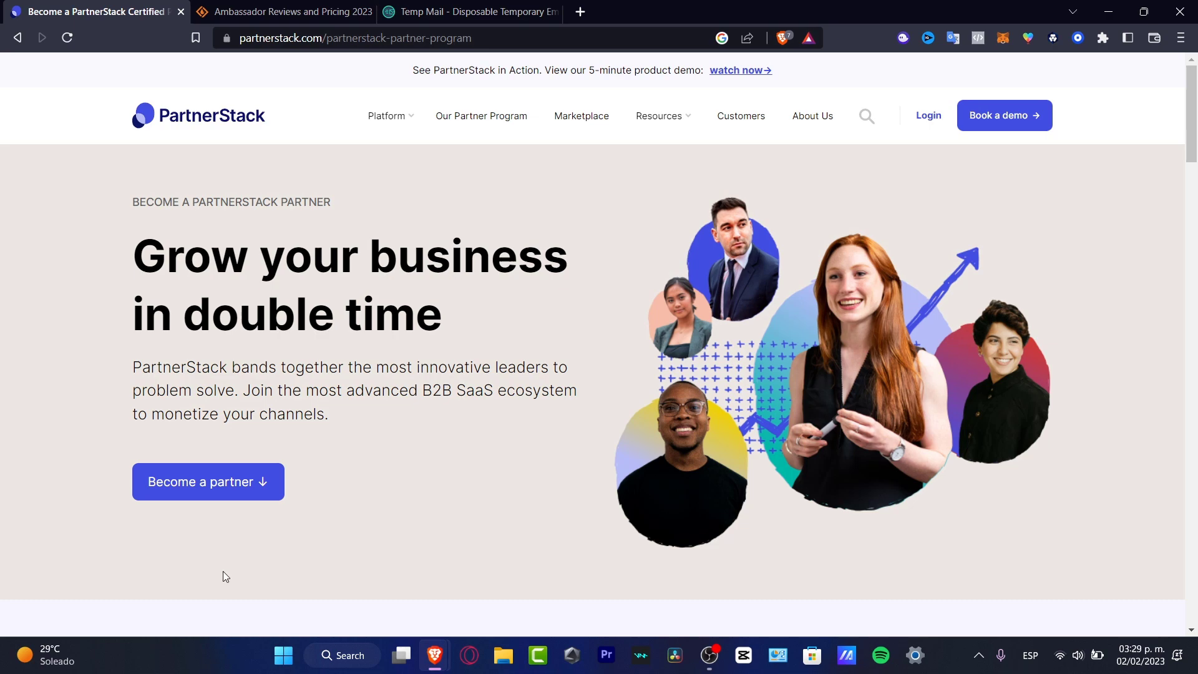
click(265, 492)
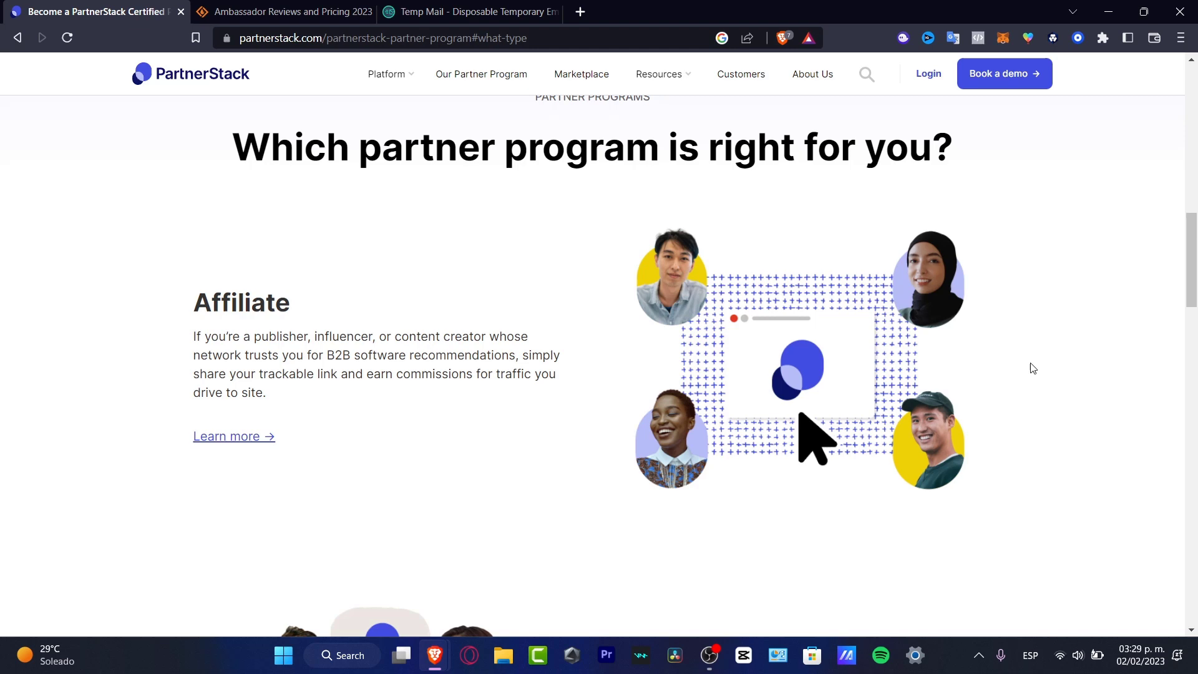
scroll(1031, 365, down, 1)
scroll(1031, 364, down, 2)
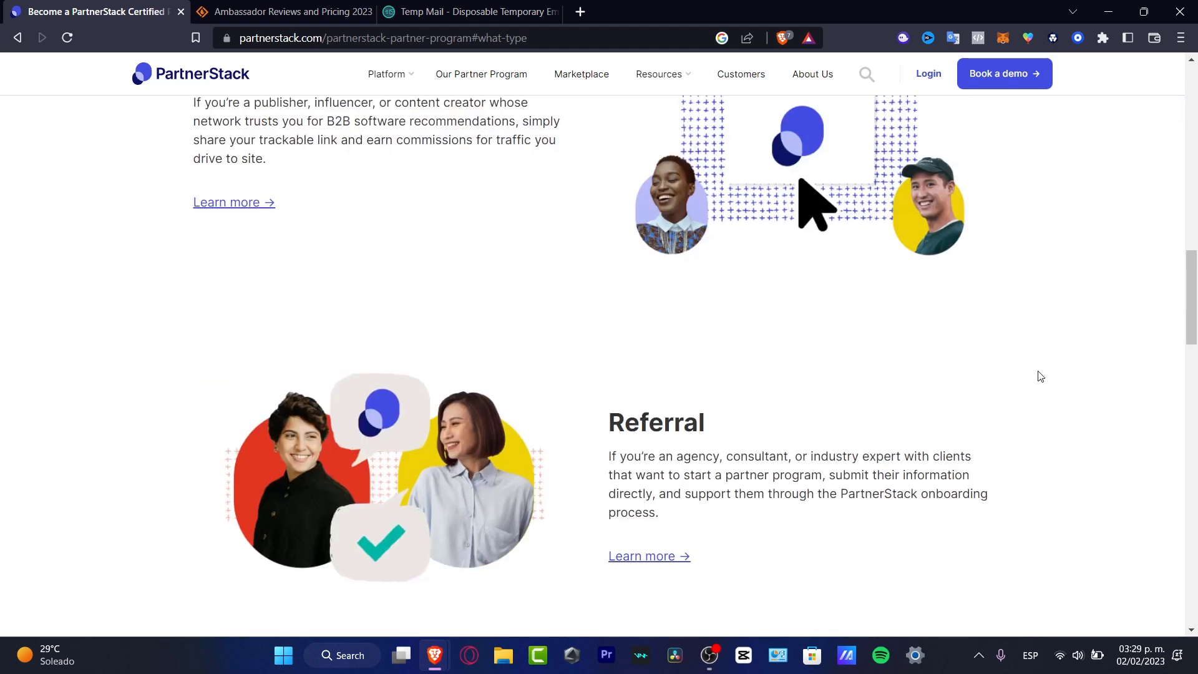
scroll(1038, 372, down, 1)
scroll(1046, 382, down, 2)
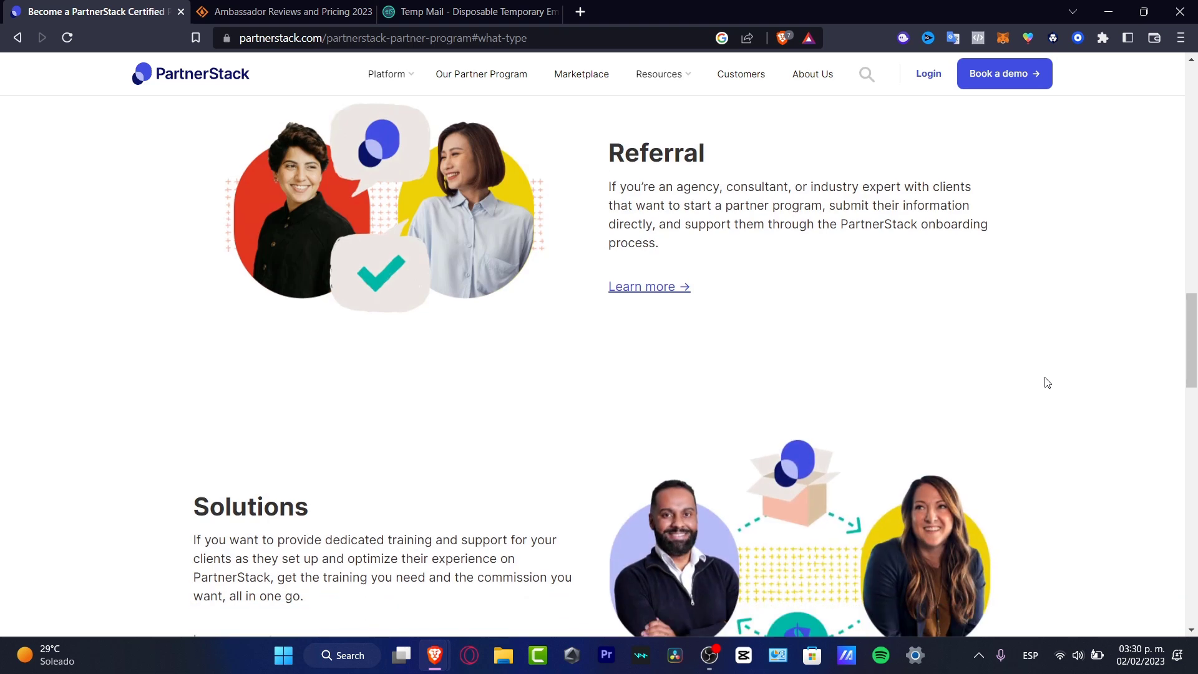
scroll(1046, 382, down, 3)
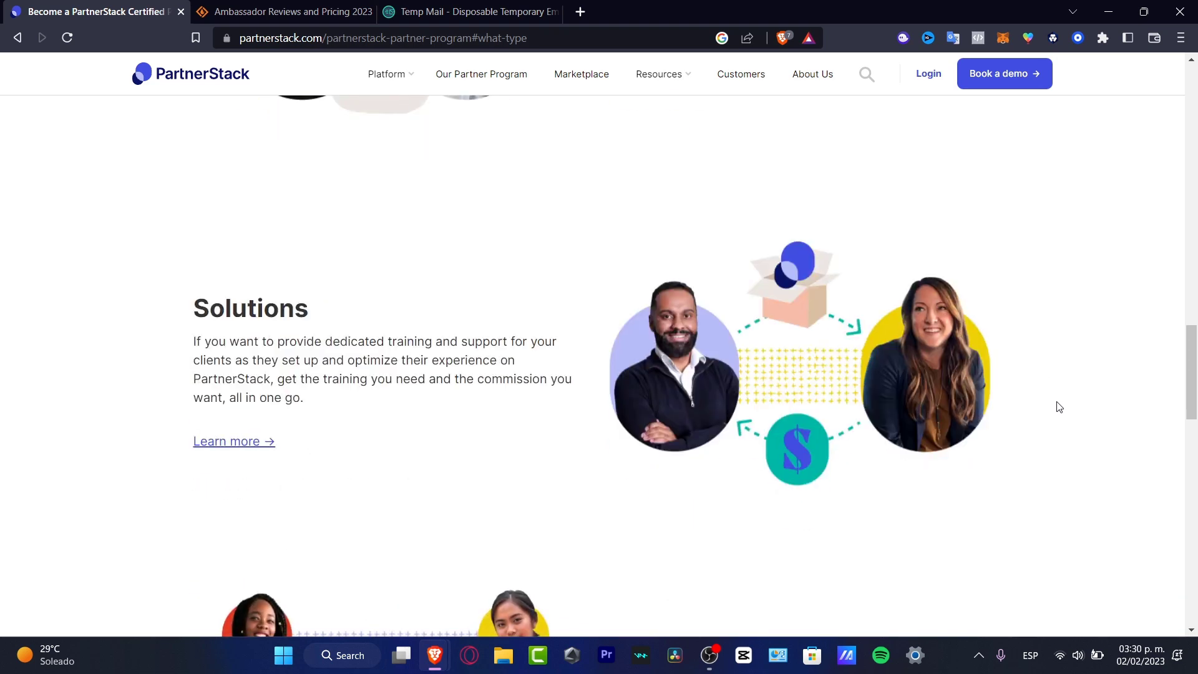
scroll(1060, 407, down, 3)
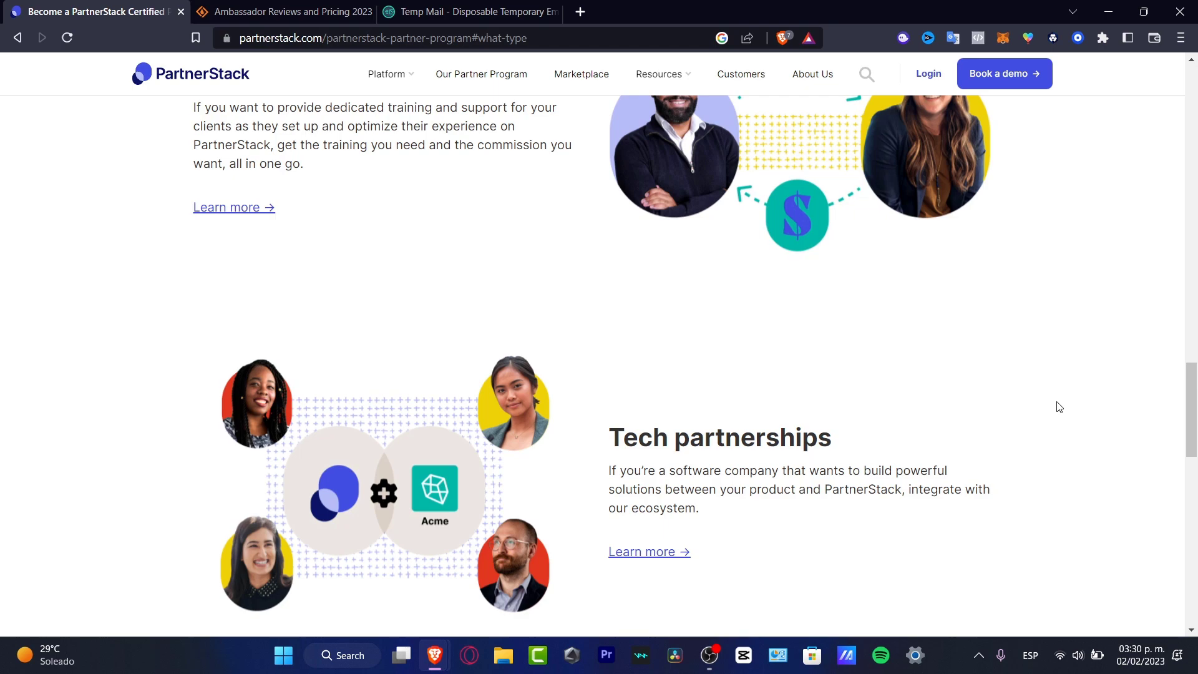
scroll(1059, 407, up, 3)
scroll(1059, 408, down, 3)
scroll(1059, 407, down, 5)
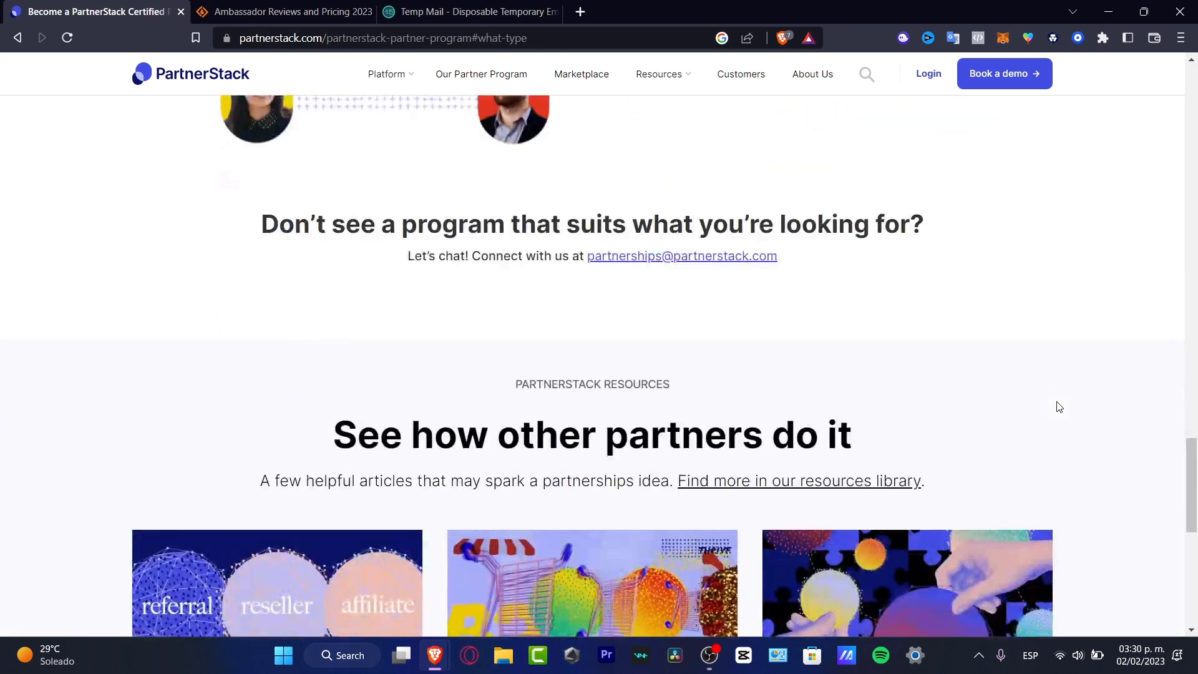
click(929, 73)
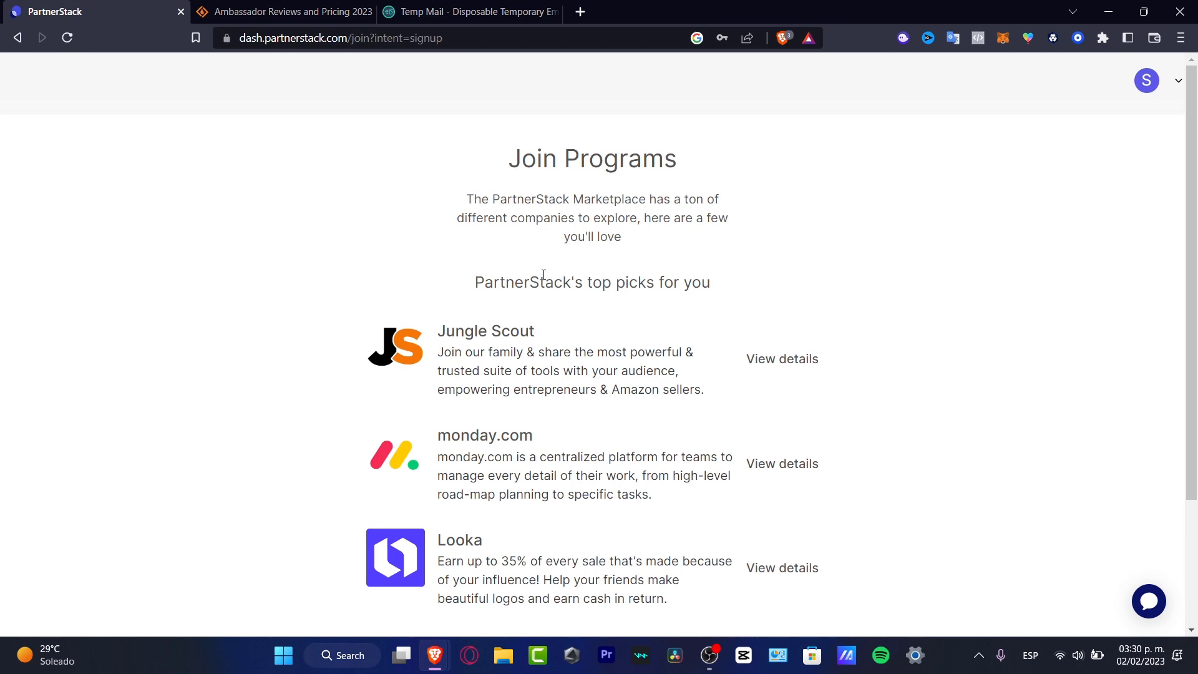
- Highlight the top picks heading and the Jungle Scout program name on Join Programs
drag(619, 282, 736, 286)
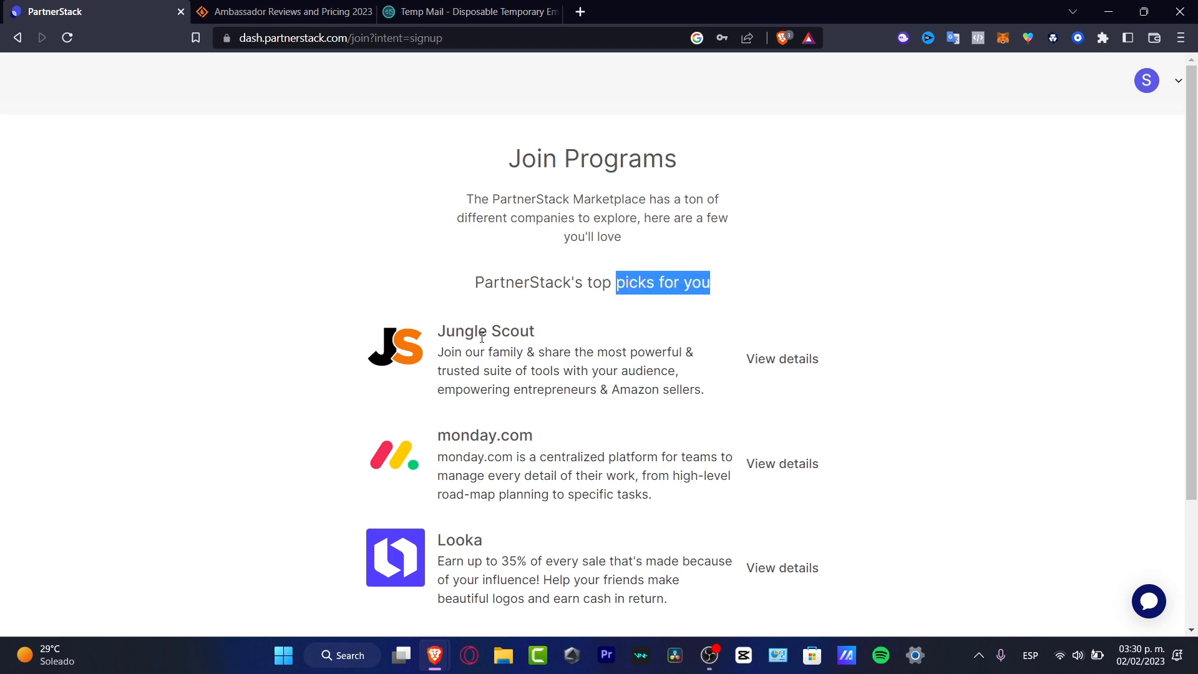
double_click(513, 330)
drag(536, 331, 434, 327)
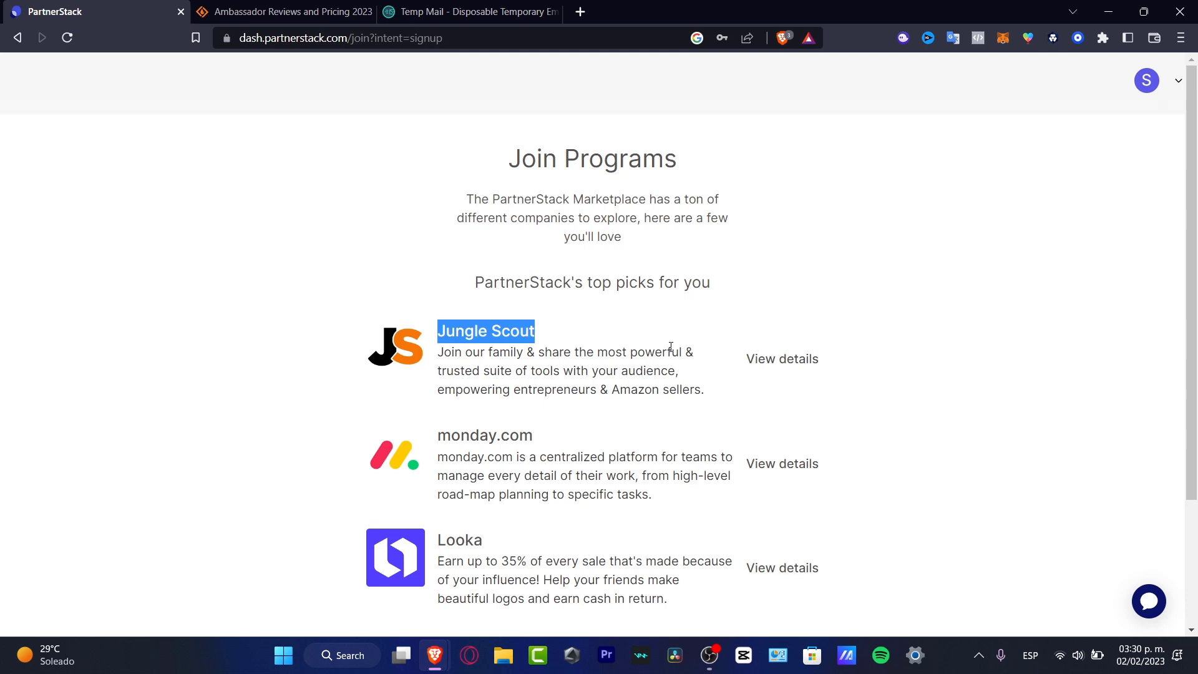
scroll(670, 349, down, 2)
drag(534, 267, 461, 267)
drag(485, 373, 449, 368)
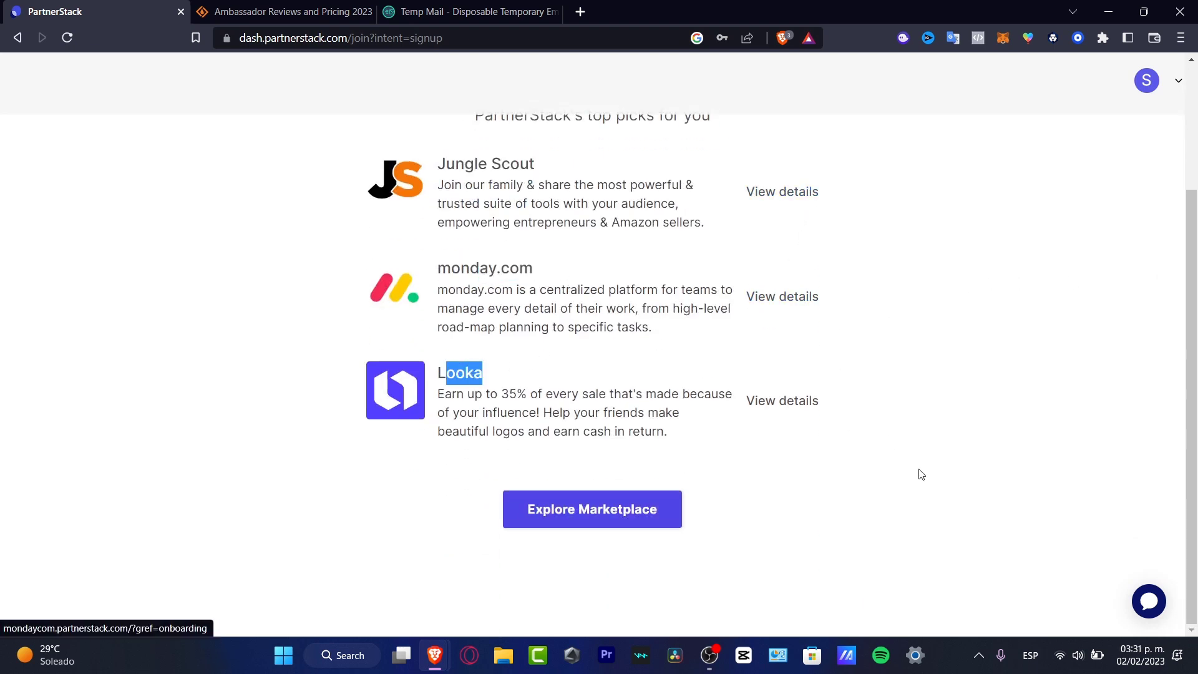
- Explore the full marketplace and filter it to Trending Programs
click(593, 508)
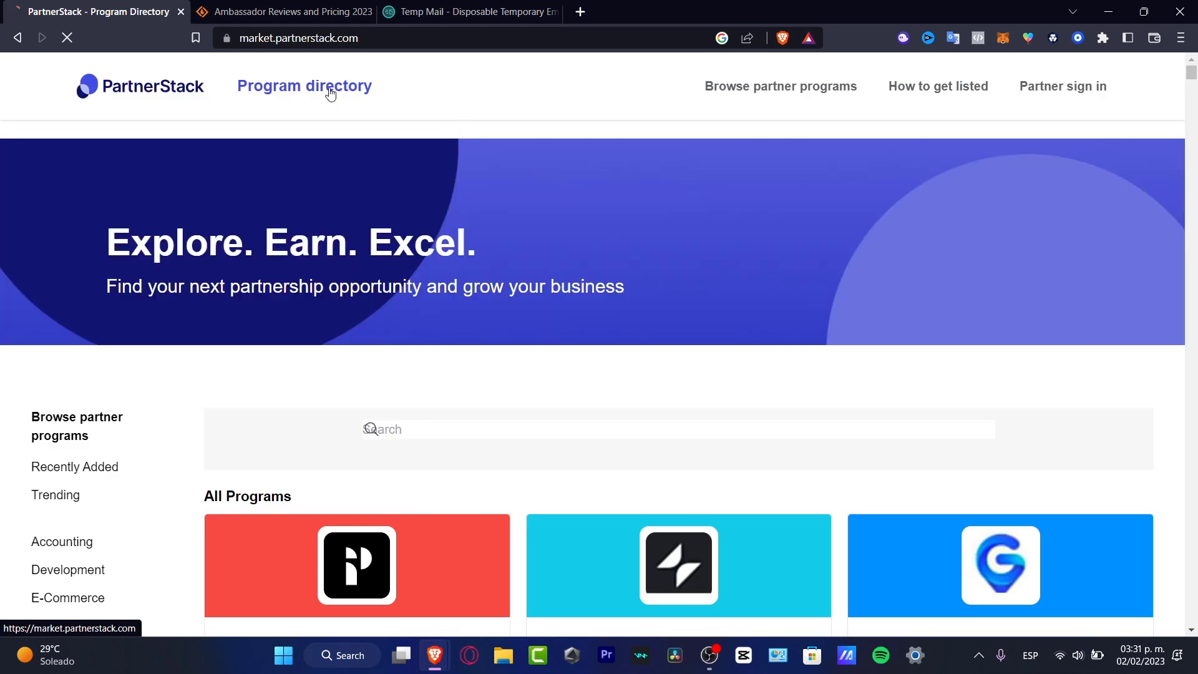
scroll(658, 242, down, 3)
scroll(661, 250, down, 1)
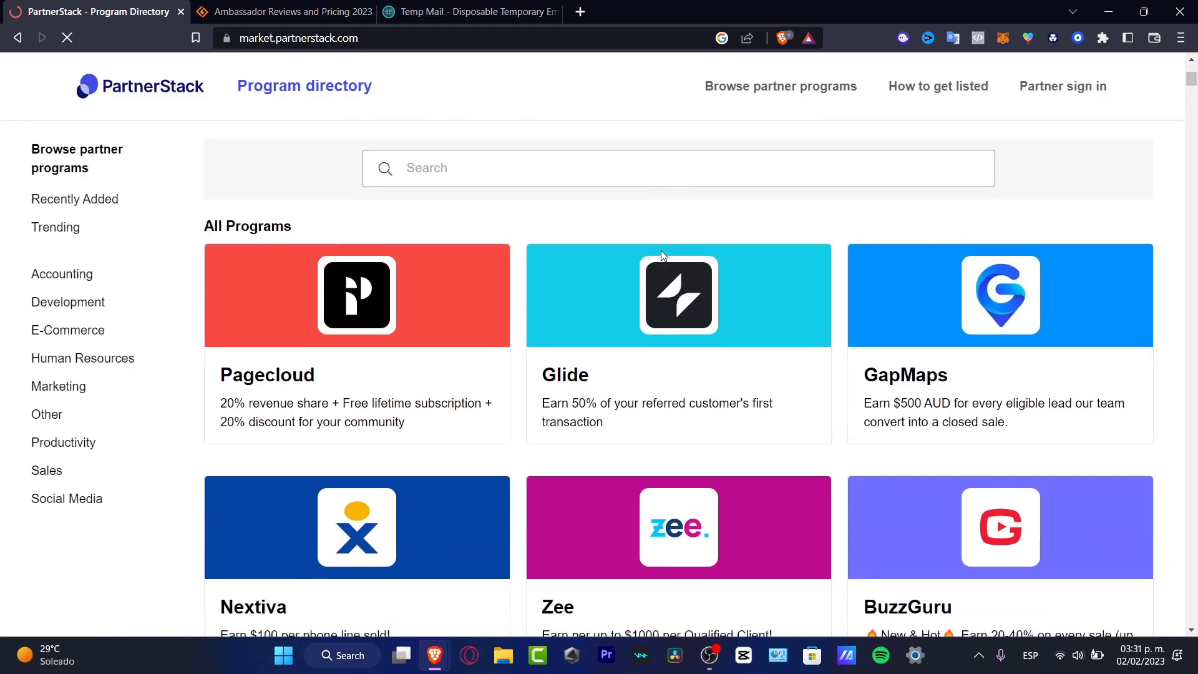
scroll(661, 251, down, 2)
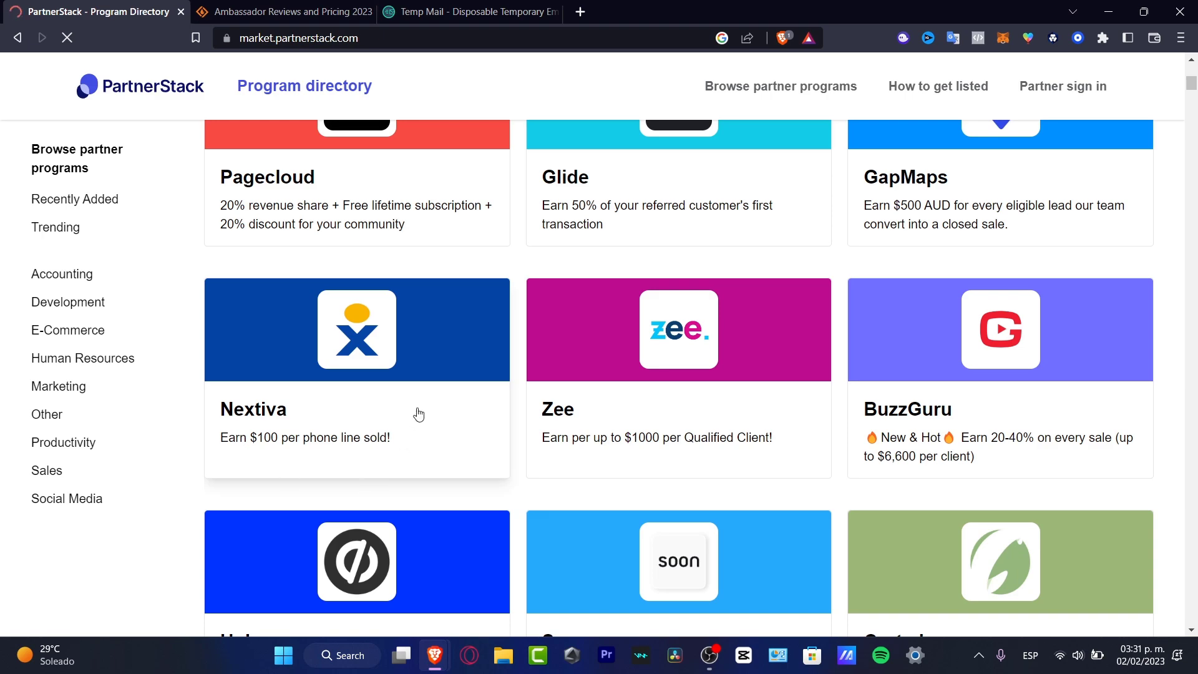
scroll(581, 418, up, 5)
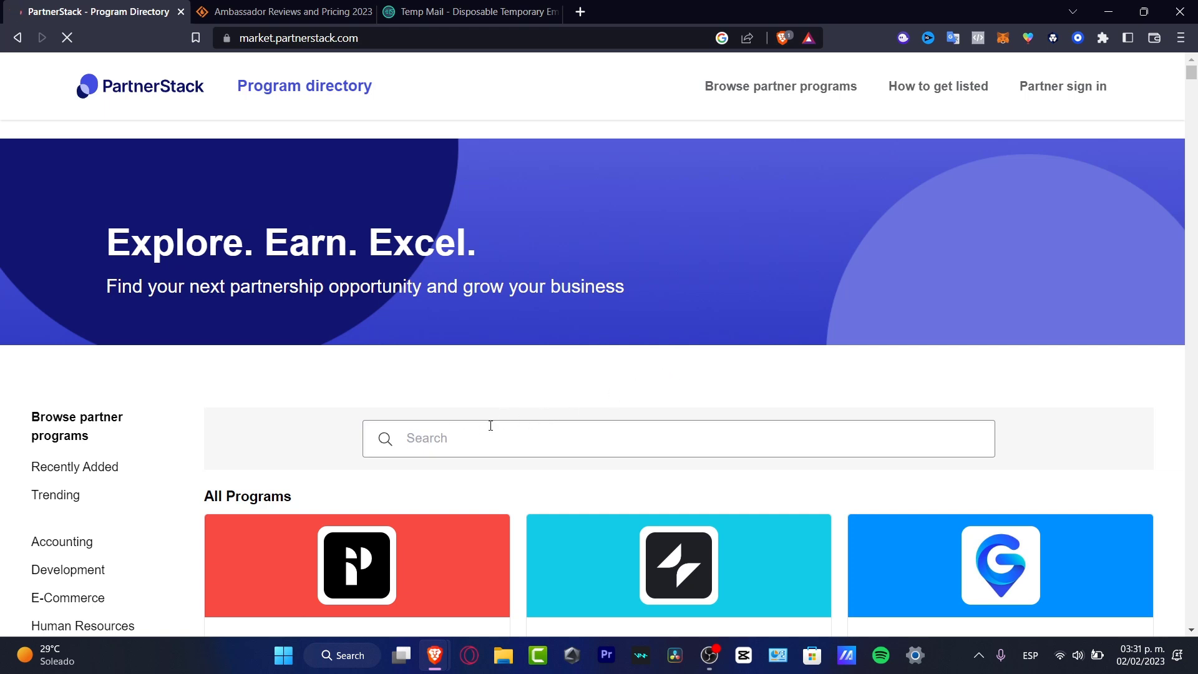
click(58, 495)
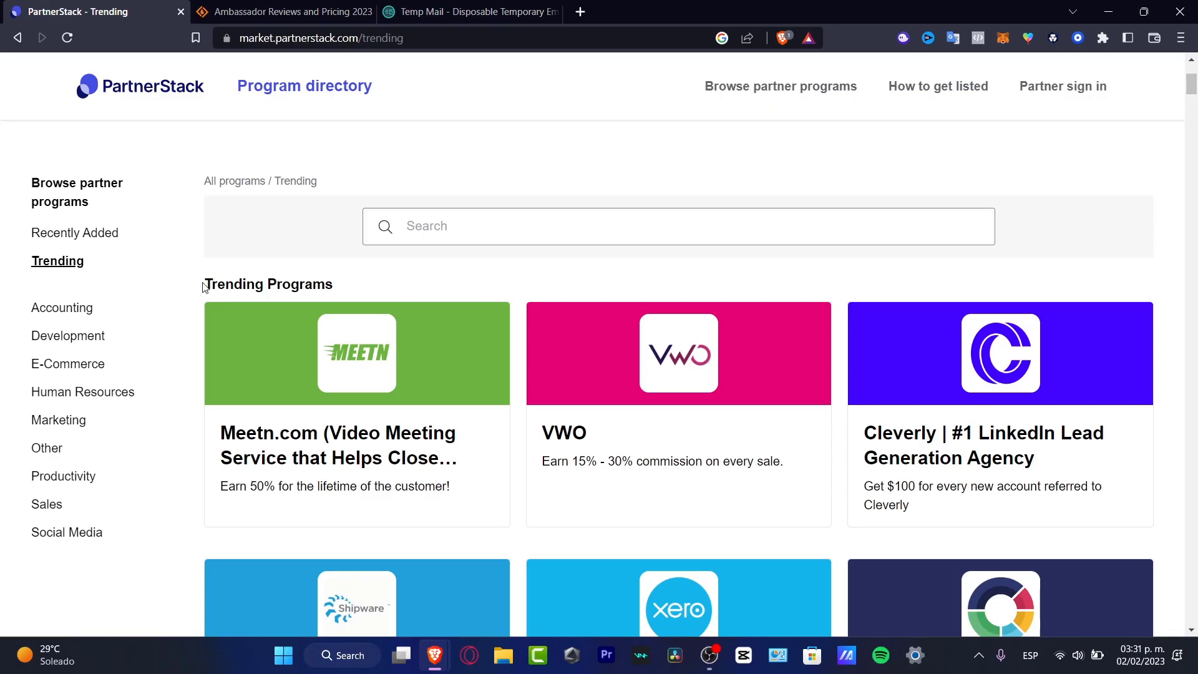
drag(205, 285, 347, 288)
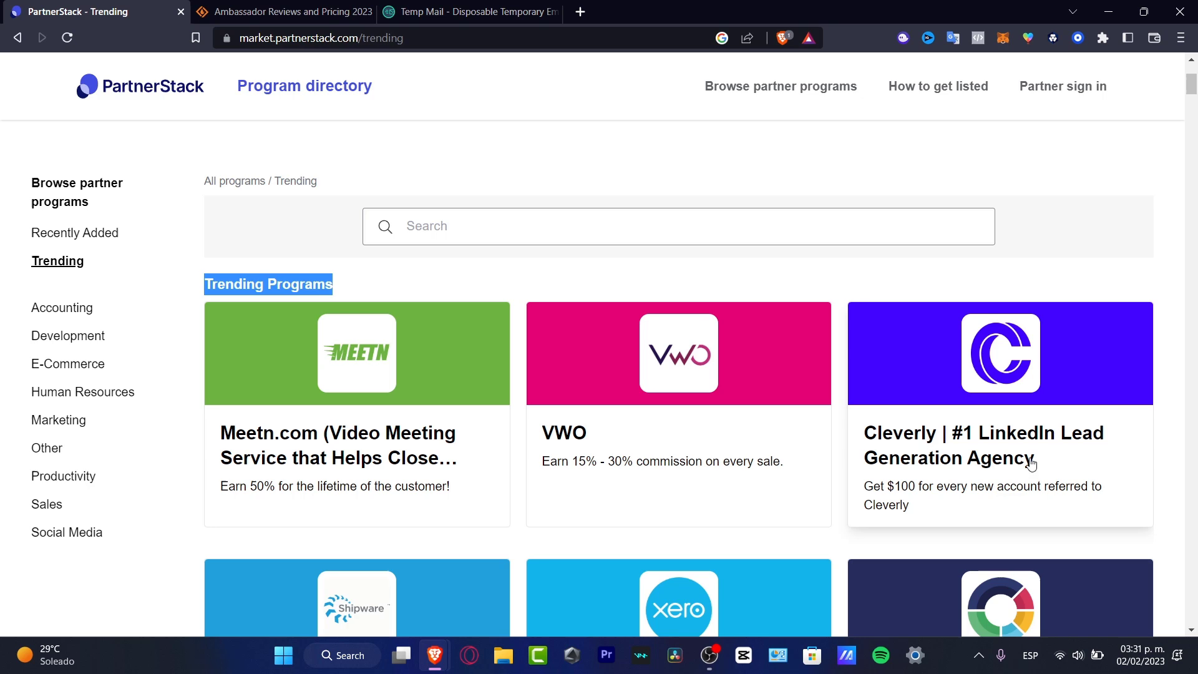
scroll(1033, 463, down, 3)
scroll(1032, 464, down, 3)
scroll(1034, 450, down, 3)
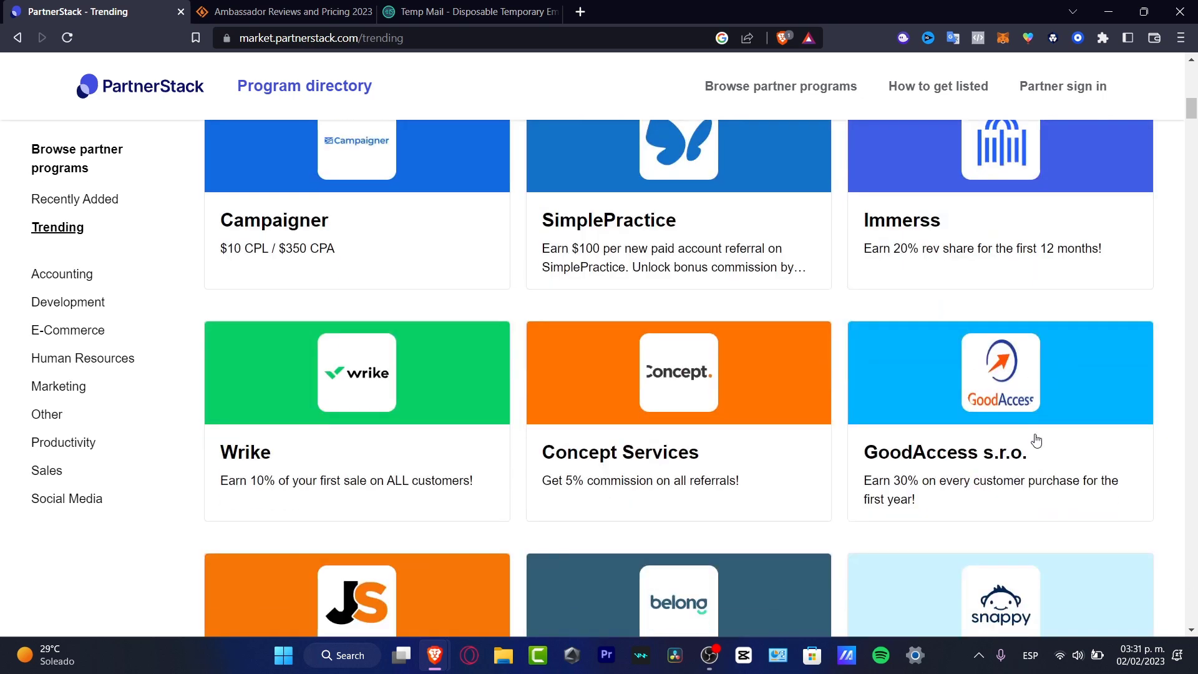
scroll(1037, 440, down, 3)
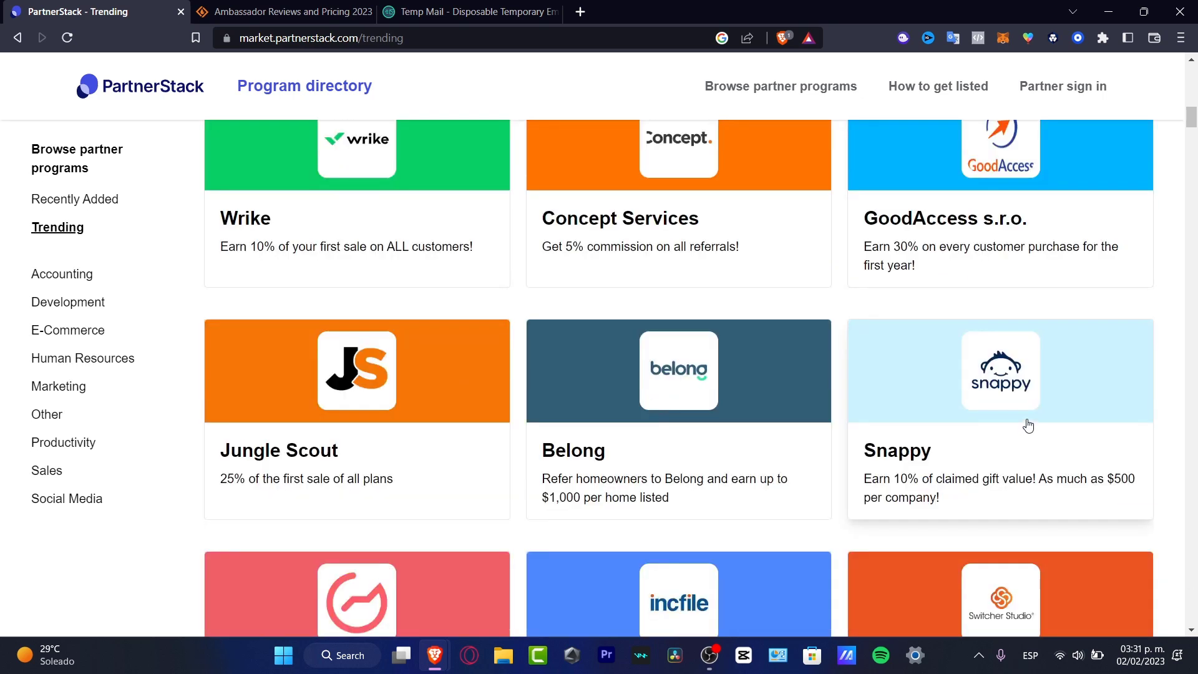
scroll(1029, 425, down, 3)
scroll(1028, 427, down, 3)
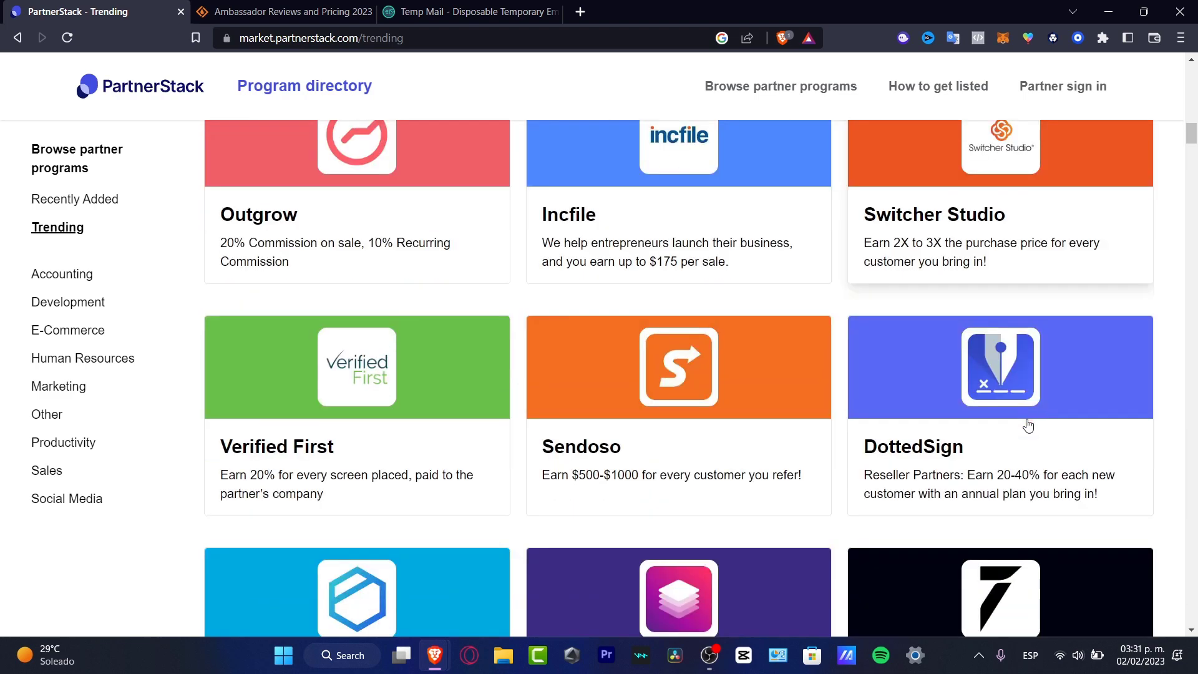
scroll(1028, 430, down, 3)
scroll(1028, 428, down, 3)
scroll(1029, 429, down, 3)
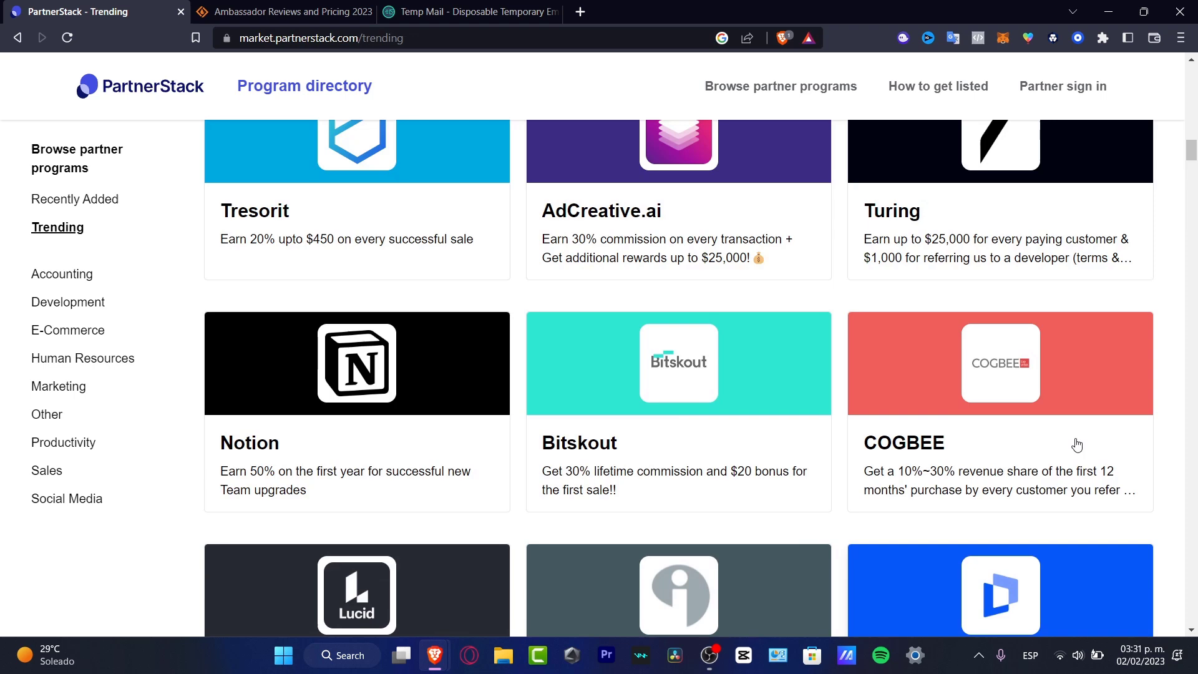
- Review Notion's 50% first-year reward line, workspace description and reward withdrawal methods
click(427, 412)
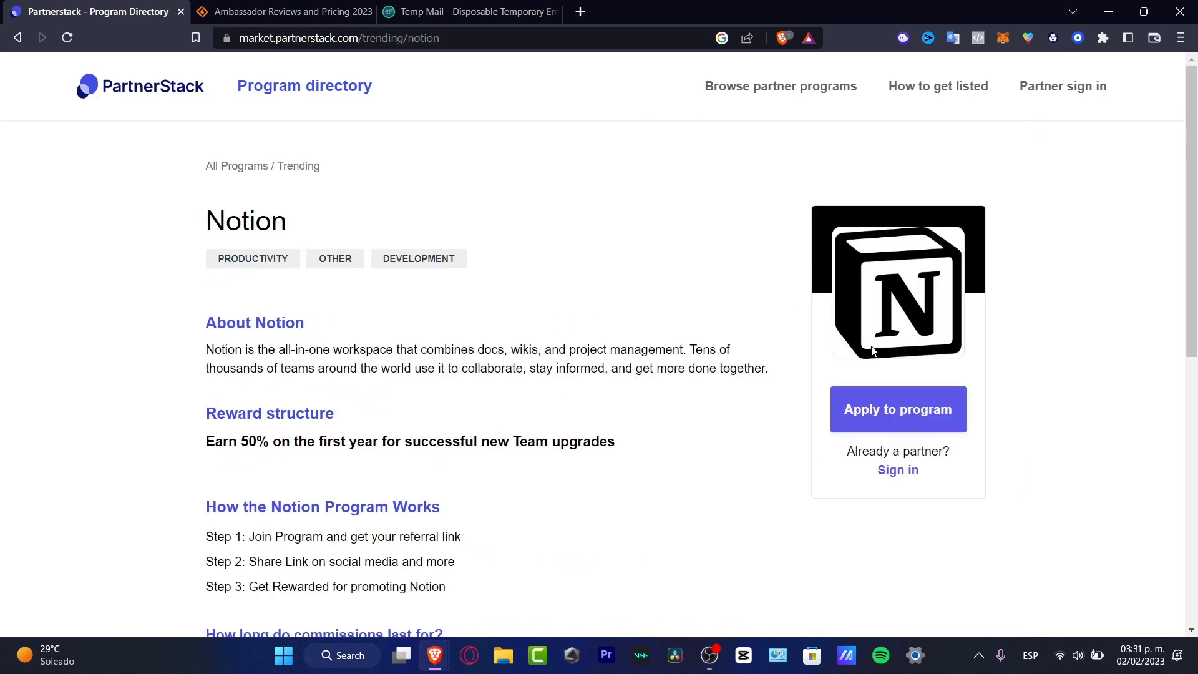
scroll(990, 351, down, 3)
scroll(991, 352, up, 3)
scroll(990, 351, up, 1)
drag(617, 442, 208, 461)
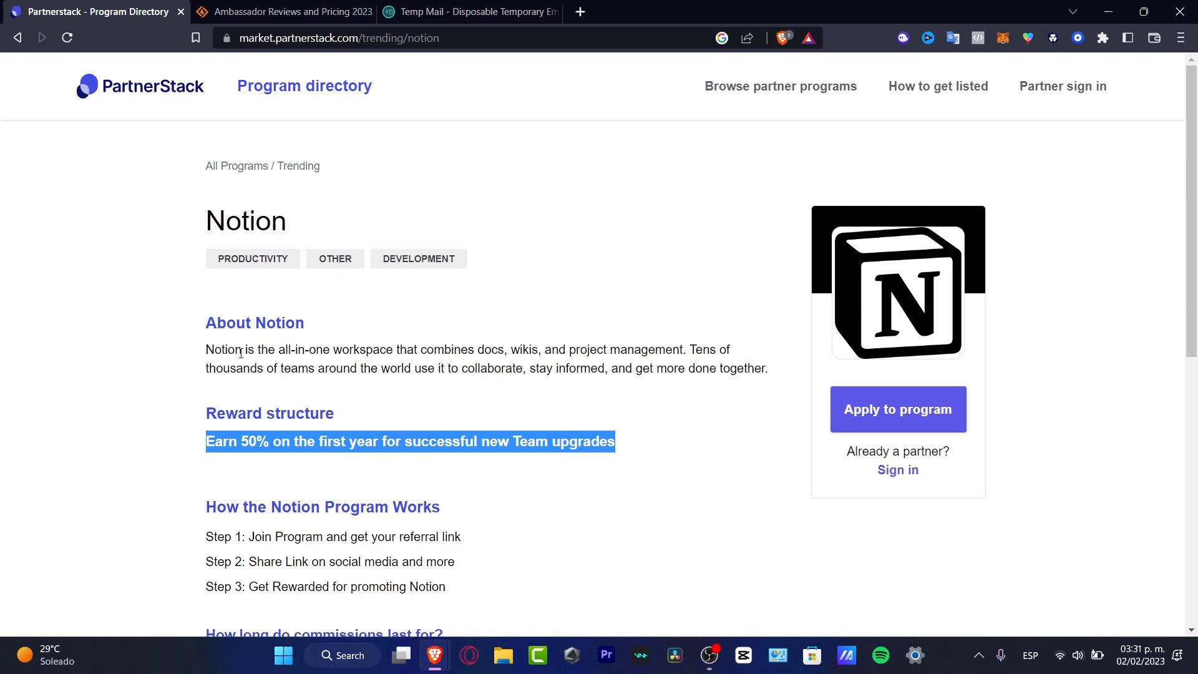
drag(243, 351, 723, 352)
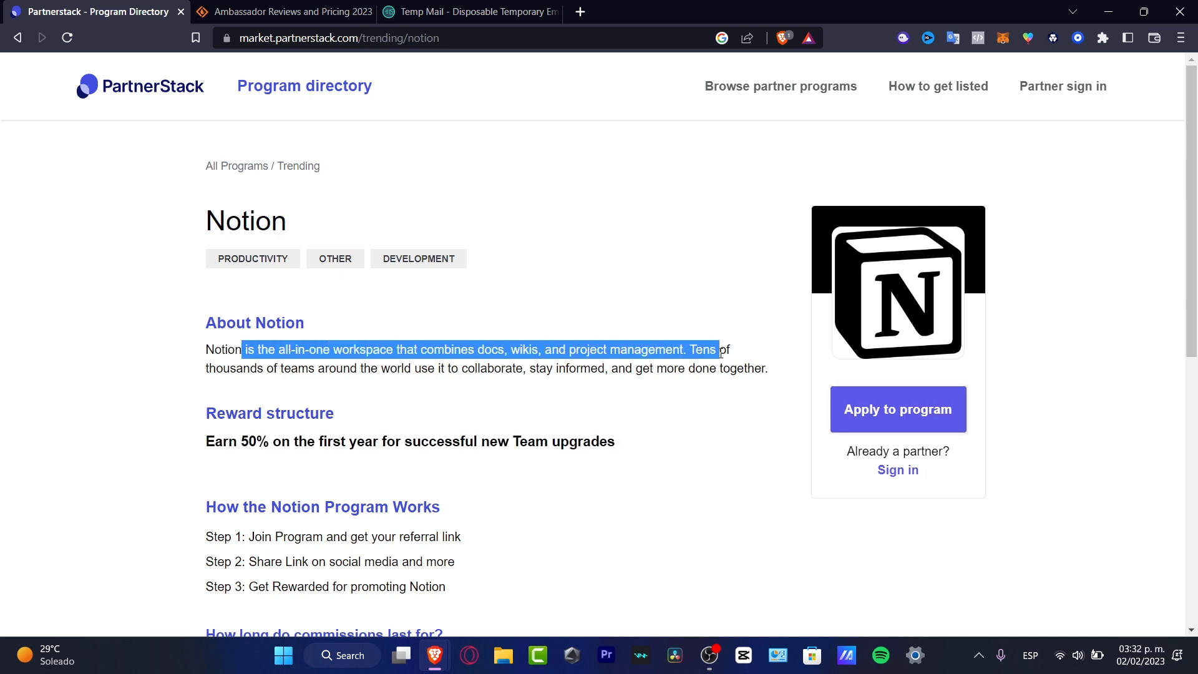
drag(723, 352, 521, 369)
scroll(642, 408, down, 3)
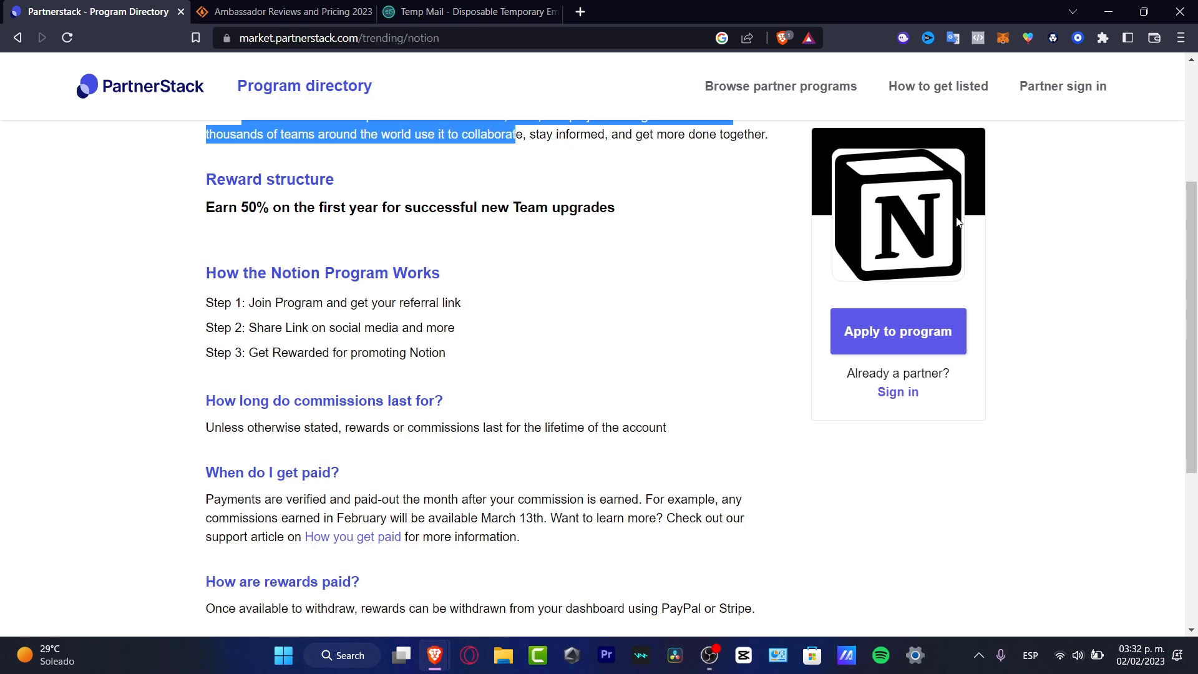
scroll(633, 363, down, 3)
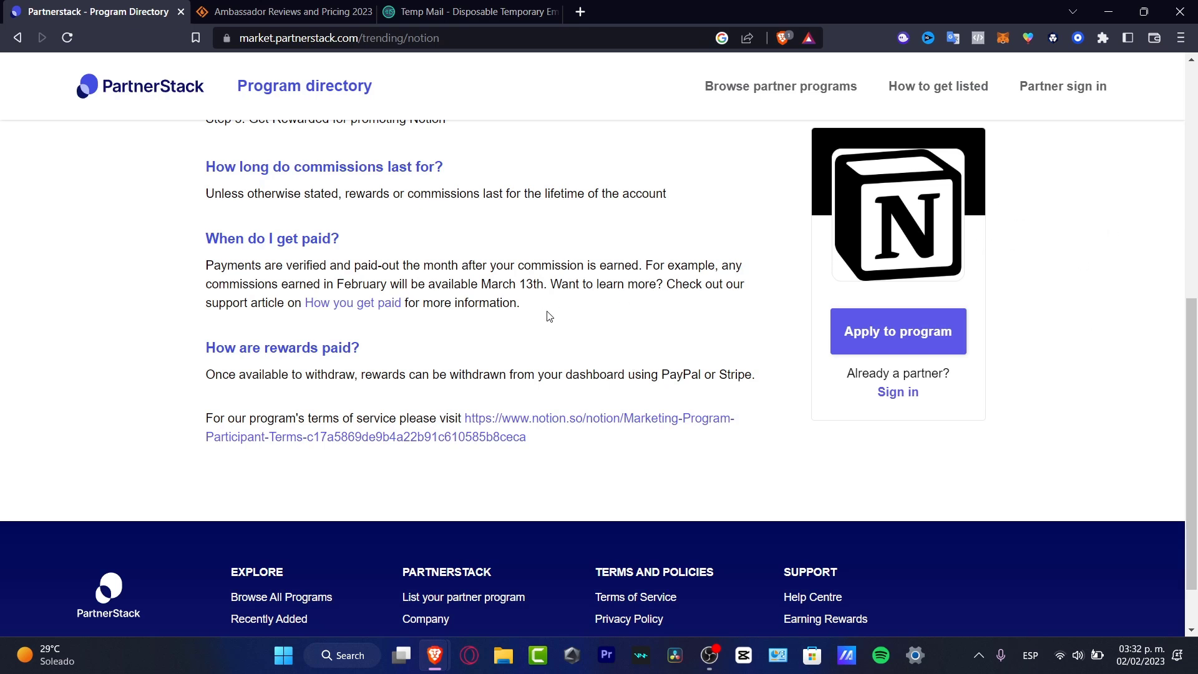
drag(260, 375, 767, 387)
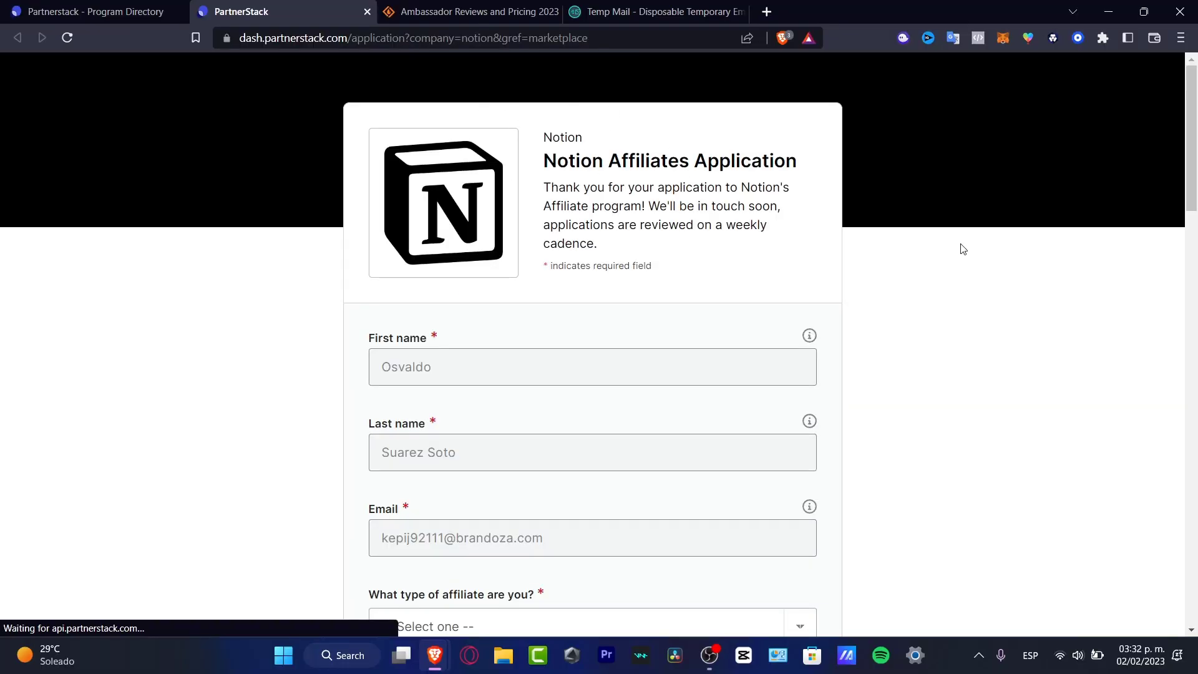
scroll(962, 249, down, 3)
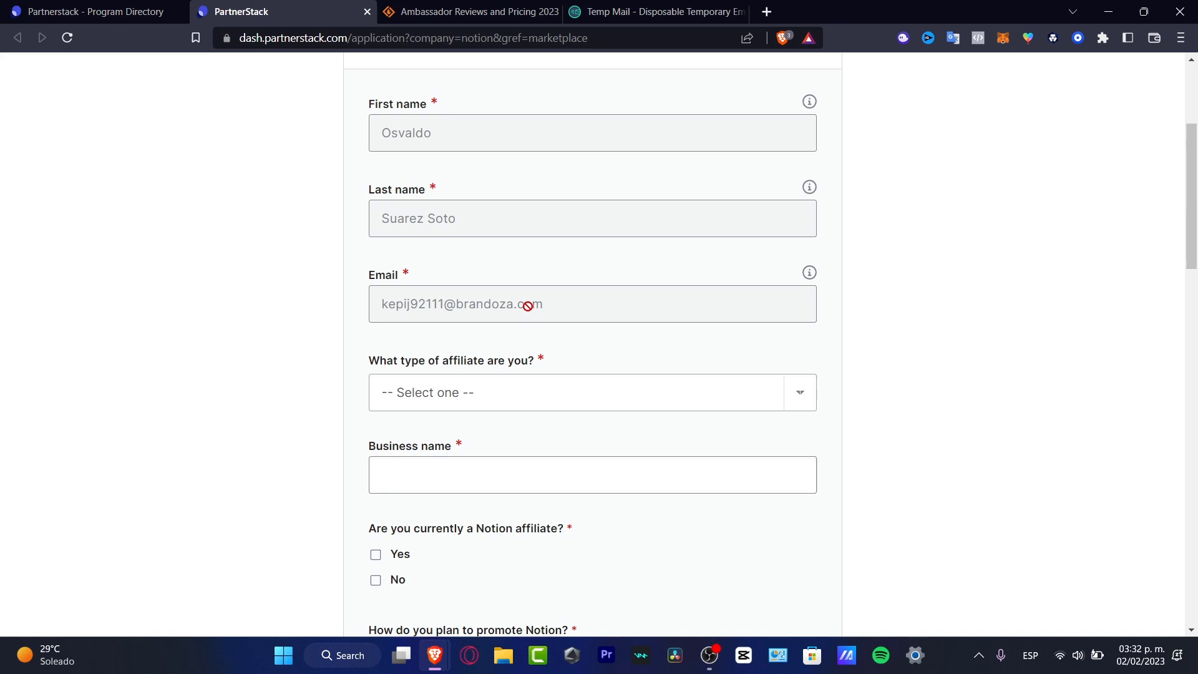
scroll(528, 306, down, 3)
click(479, 170)
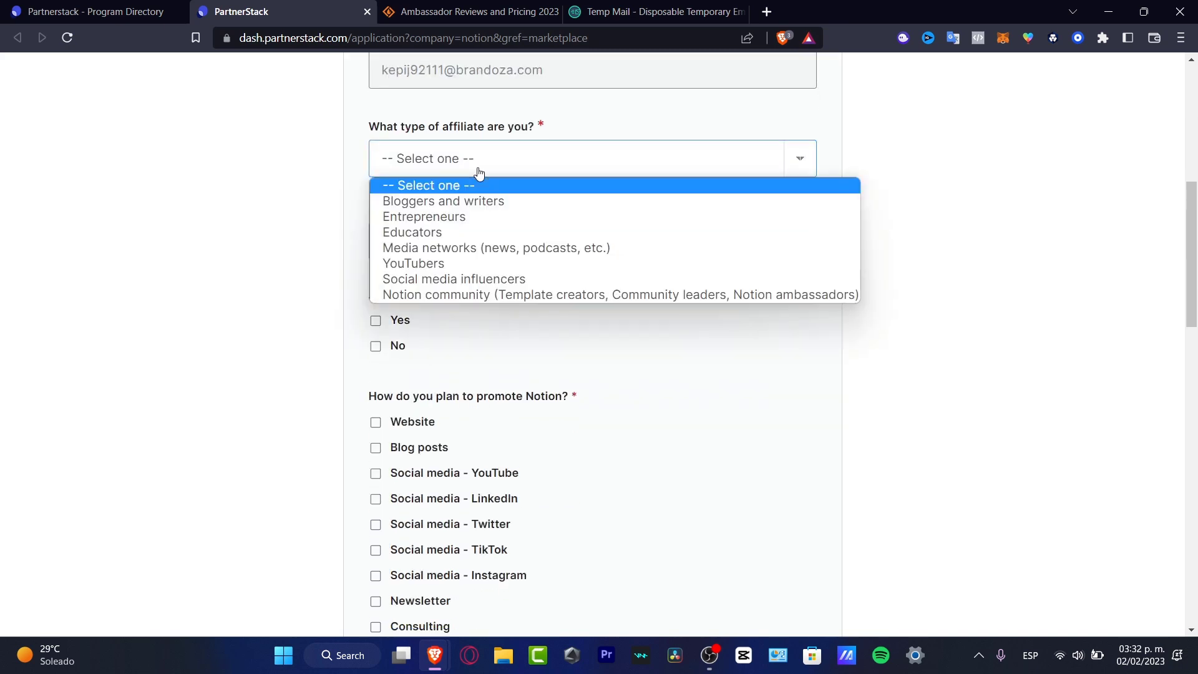
click(478, 170)
click(519, 241)
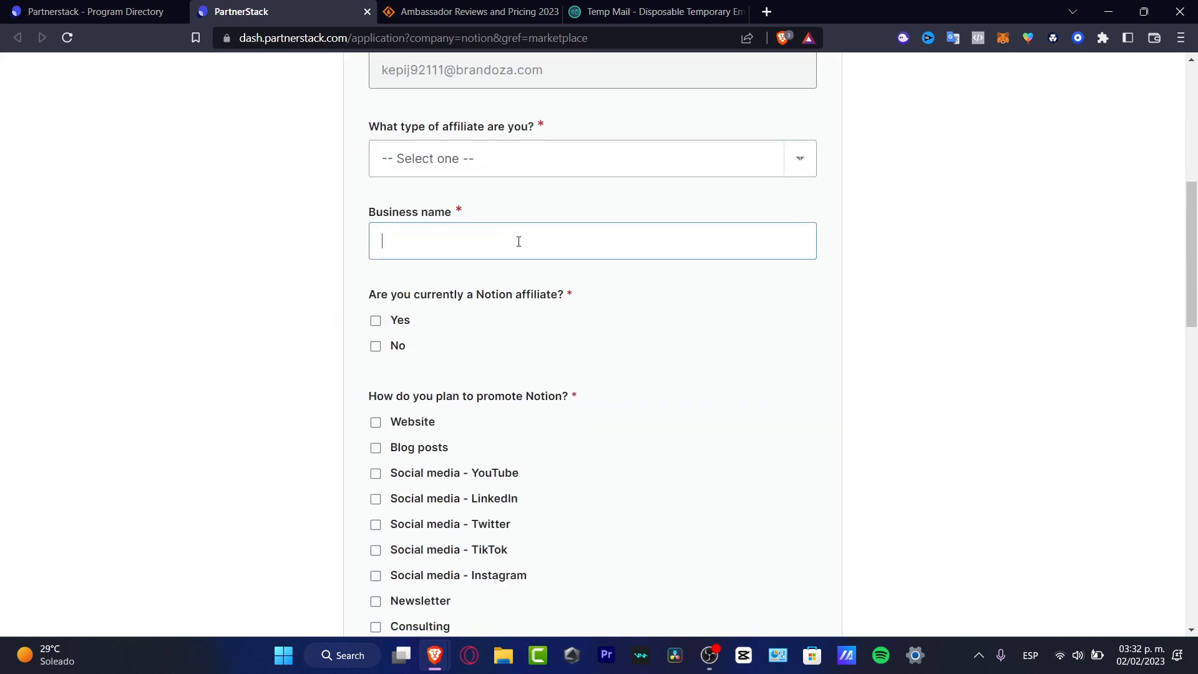
drag(468, 307, 565, 320)
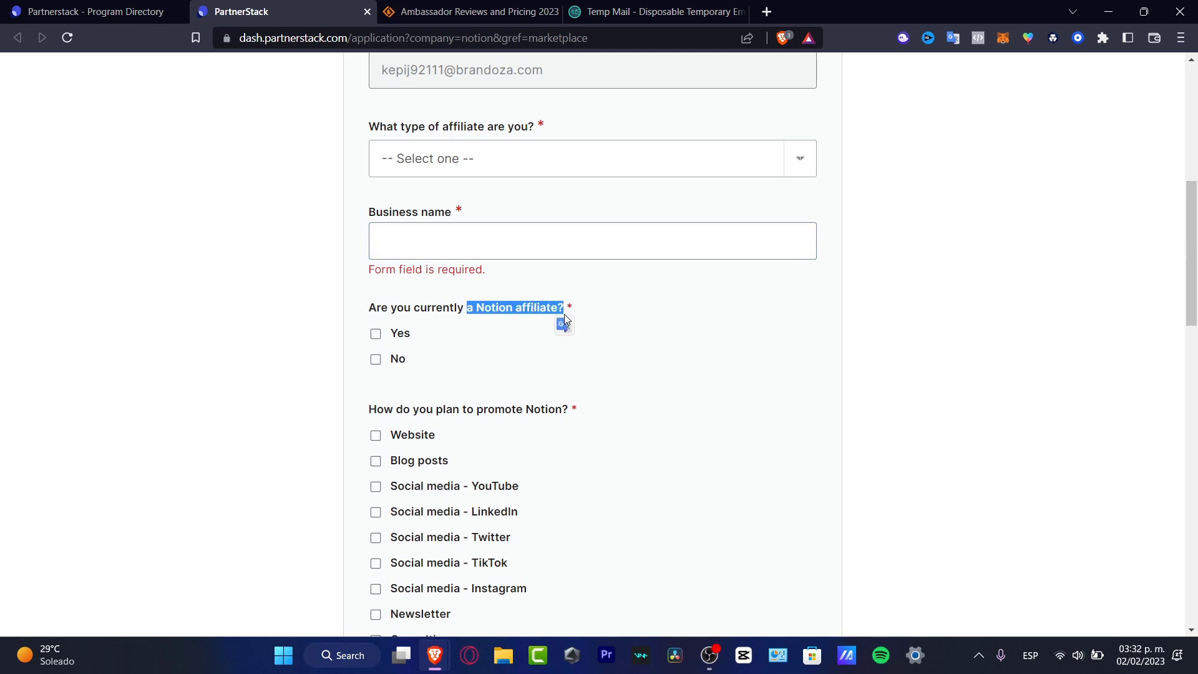
mouse_move(403, 409)
mouse_down()
mouse_move(505, 427)
mouse_move(573, 410)
mouse_up()
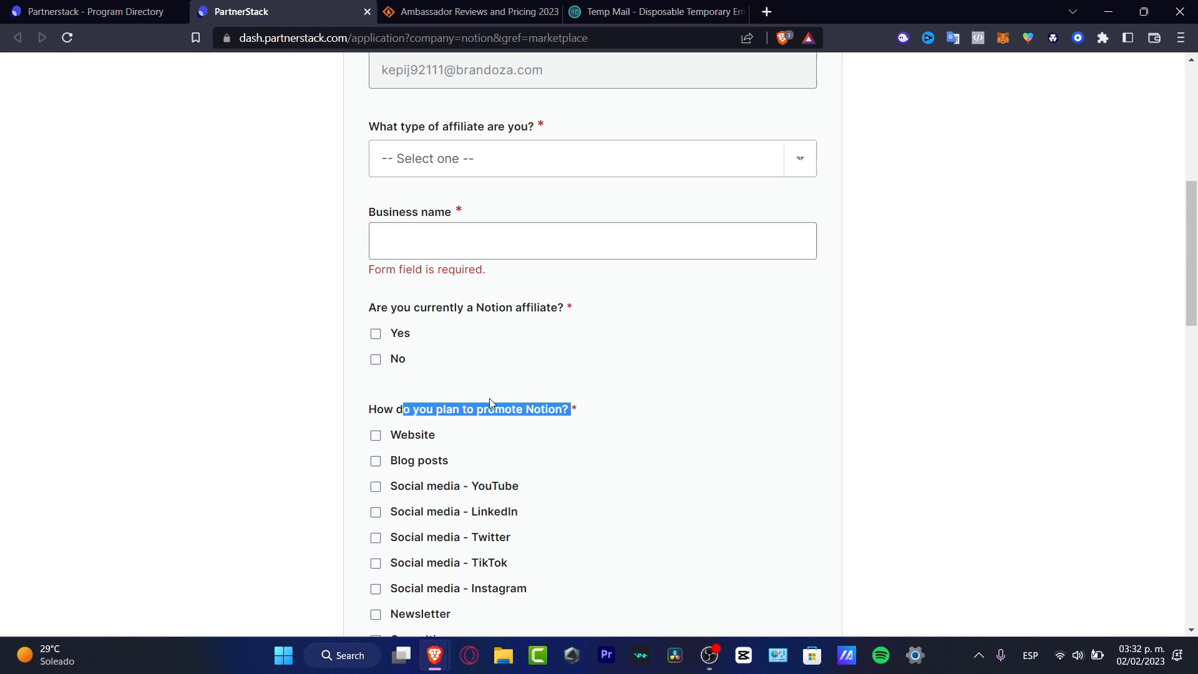
scroll(652, 402, down, 3)
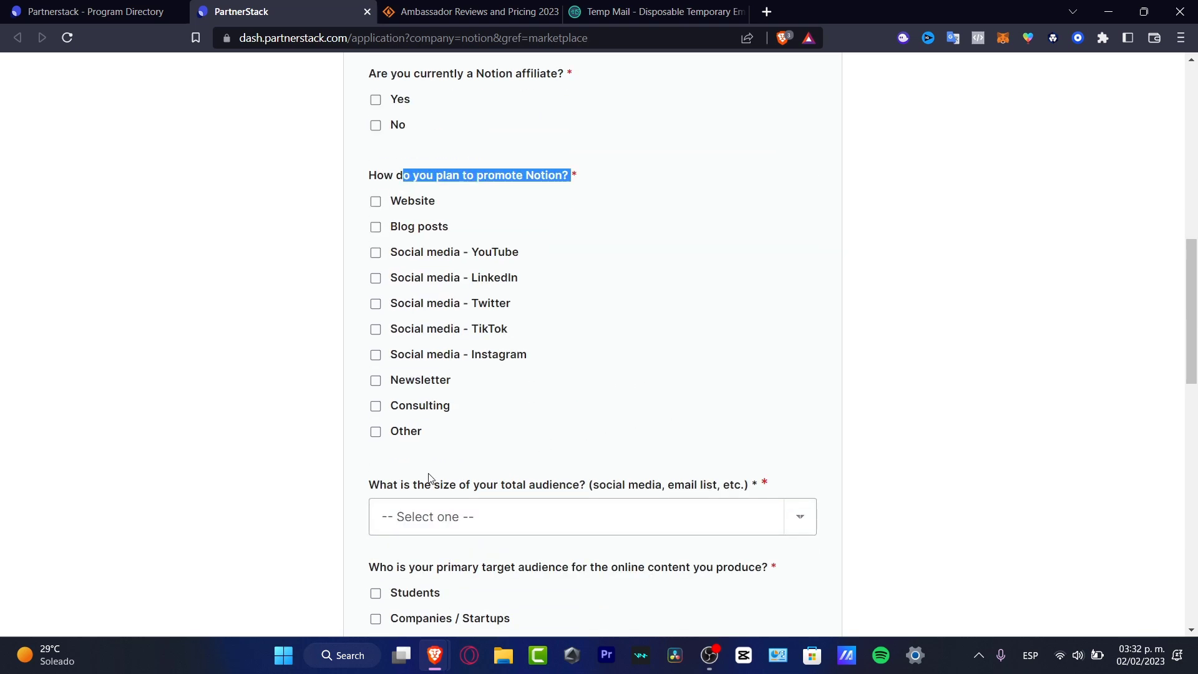
drag(402, 484, 795, 486)
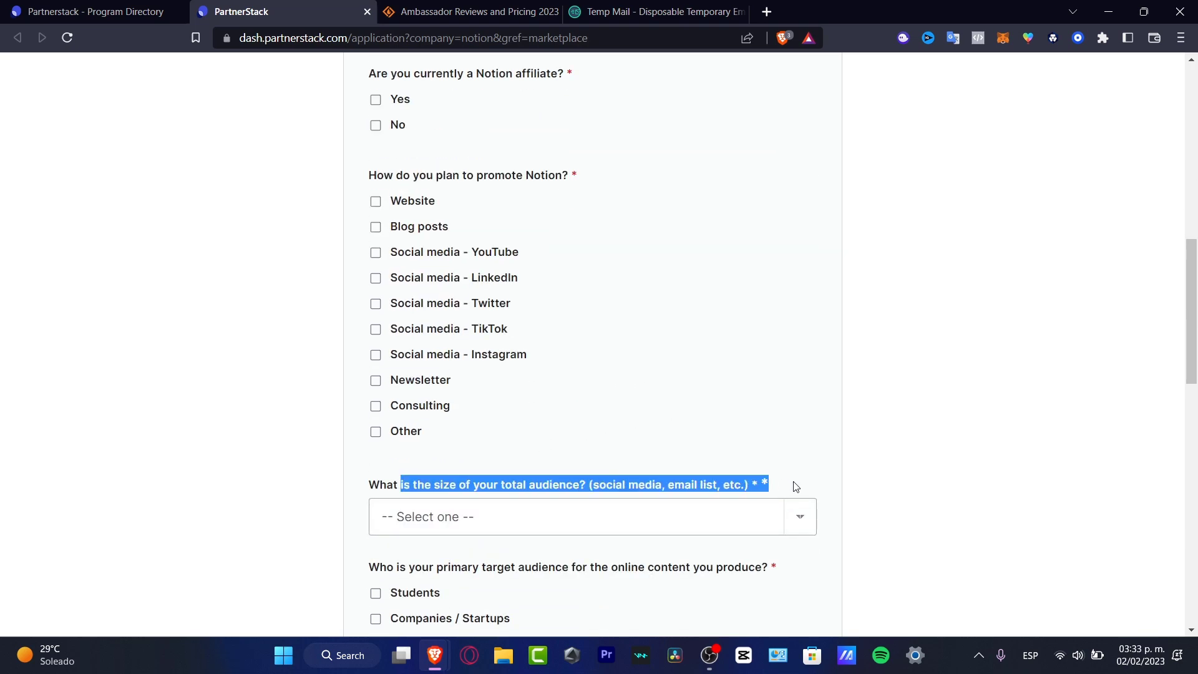
scroll(825, 488, down, 3)
drag(409, 336, 783, 342)
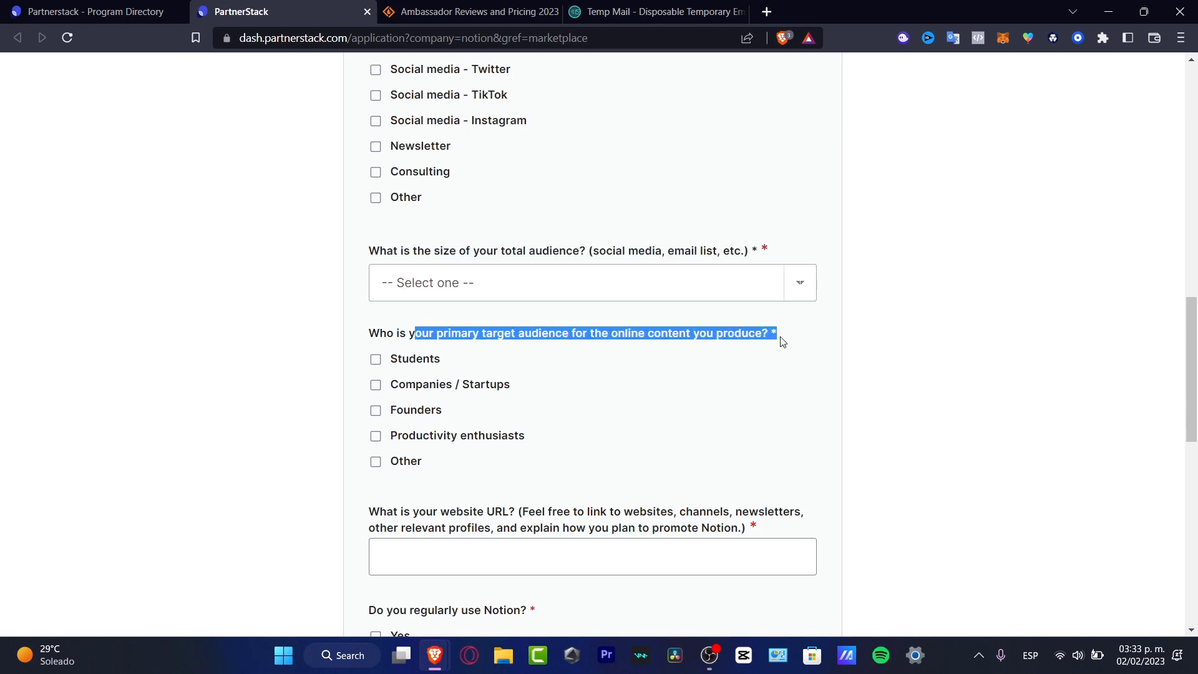
scroll(823, 406, down, 3)
drag(434, 277, 800, 308)
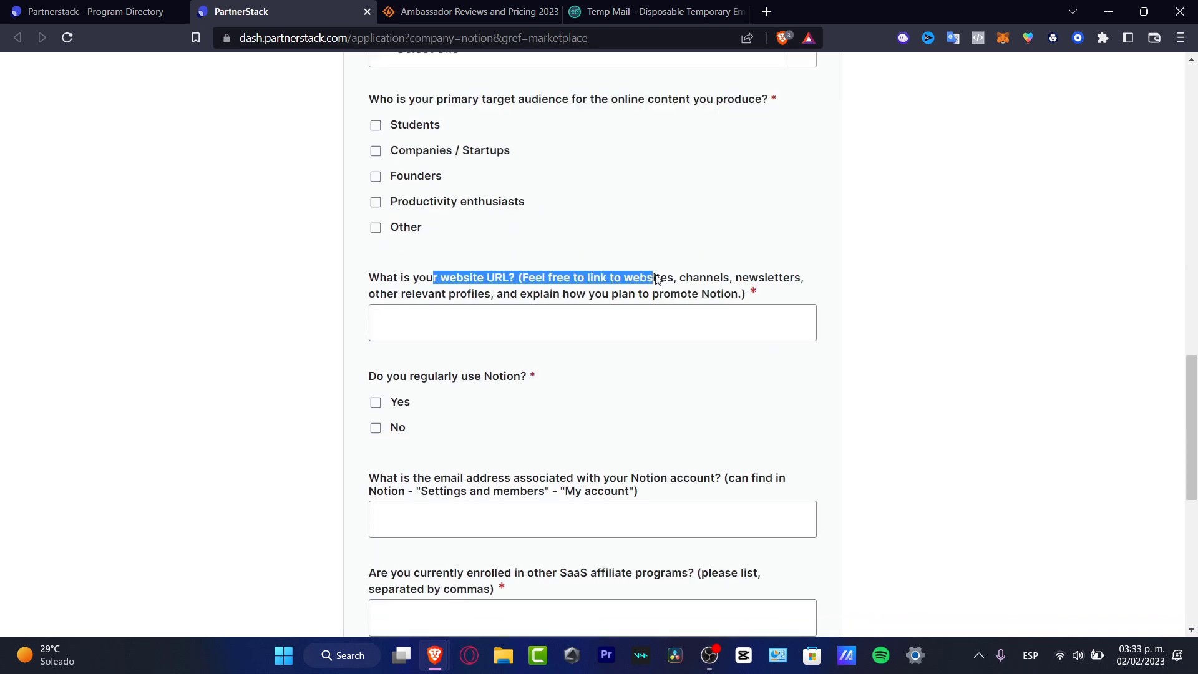
drag(403, 376, 538, 378)
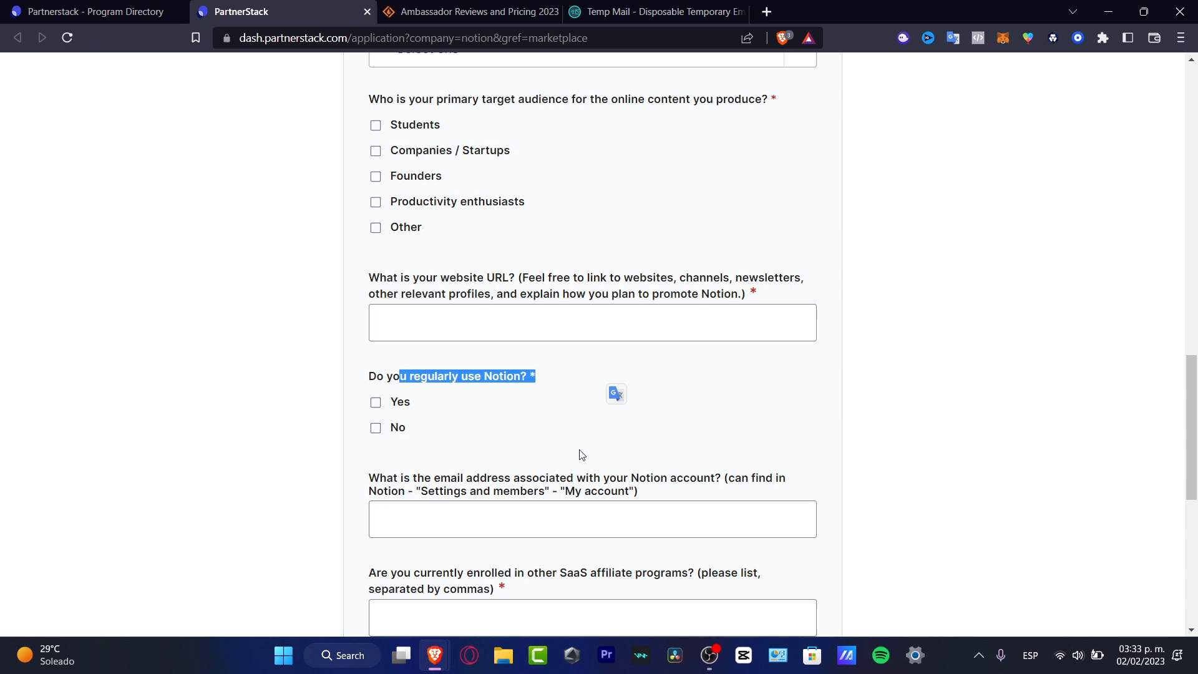
drag(439, 478, 708, 490)
scroll(707, 490, down, 3)
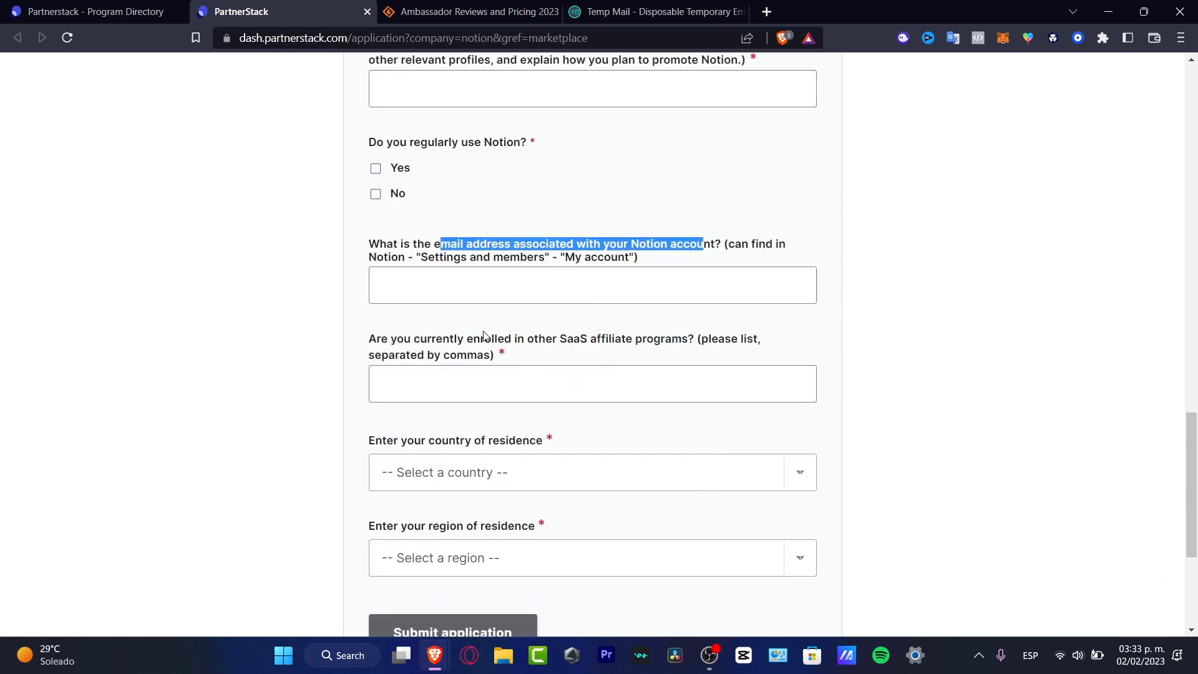
drag(483, 338, 805, 356)
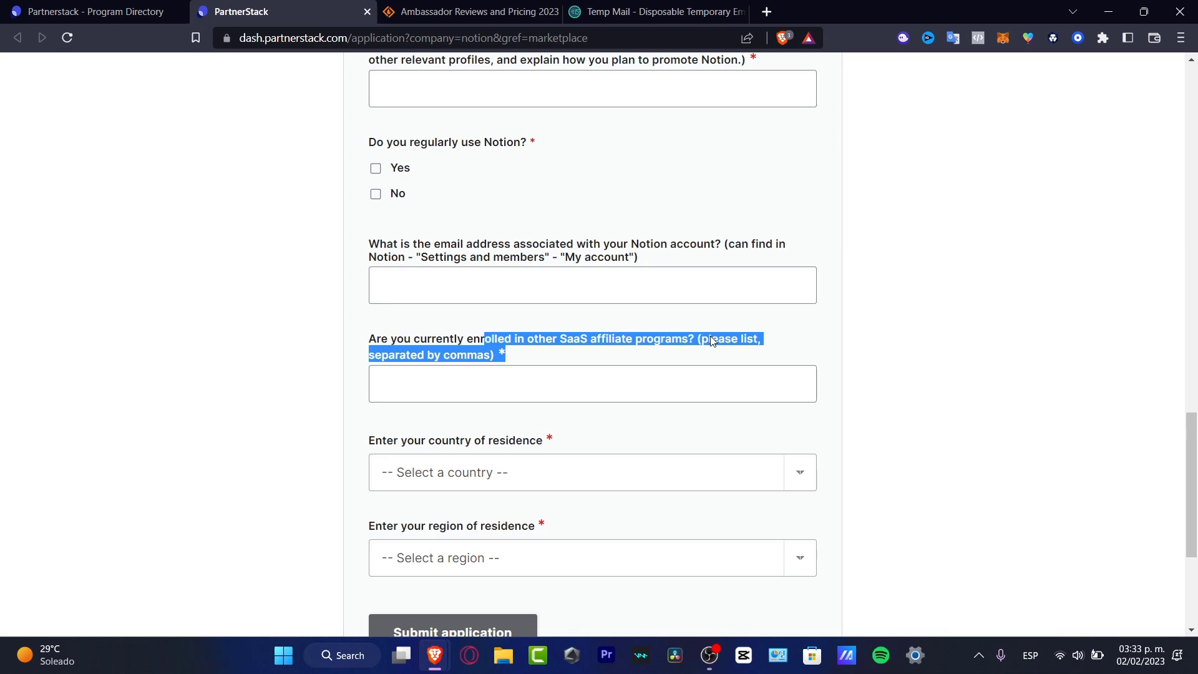
click(877, 309)
scroll(852, 233, up, 10)
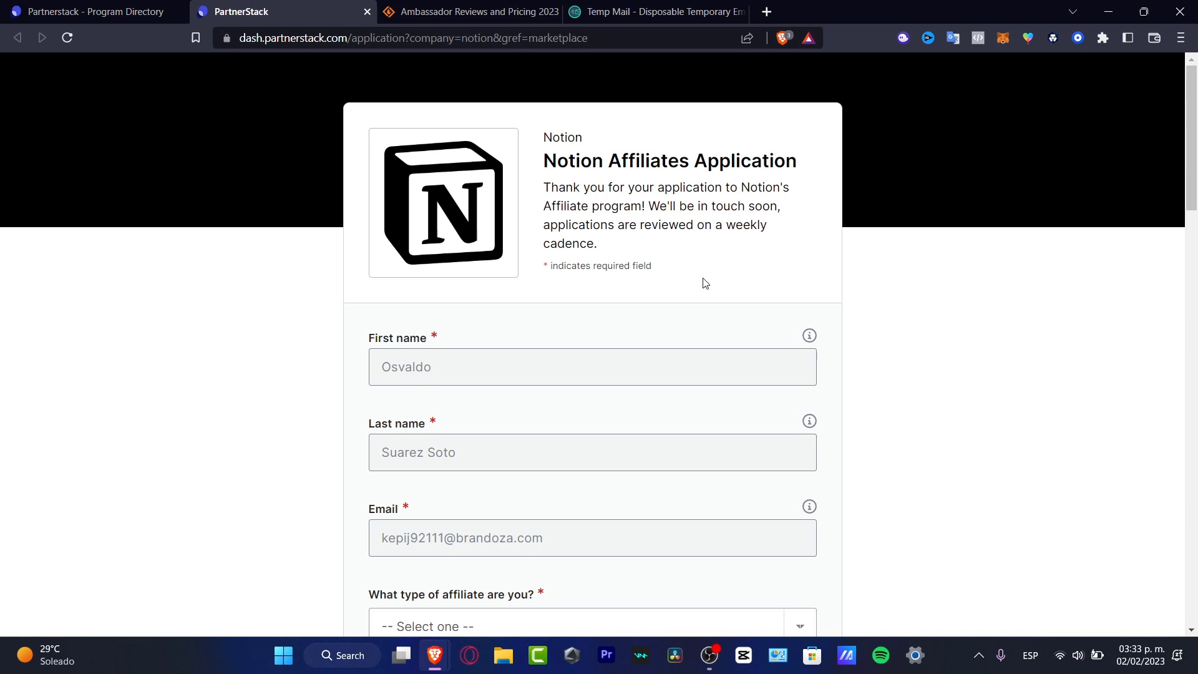
scroll(786, 347, down, 3)
scroll(860, 272, down, 3)
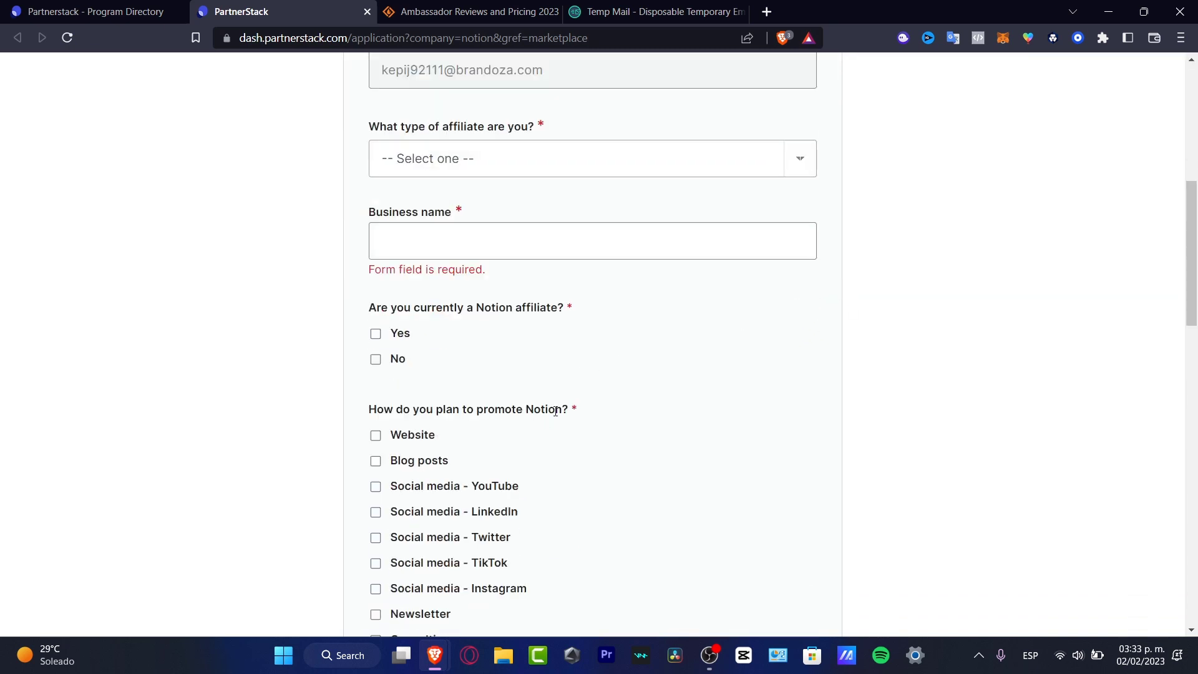
drag(578, 410, 402, 408)
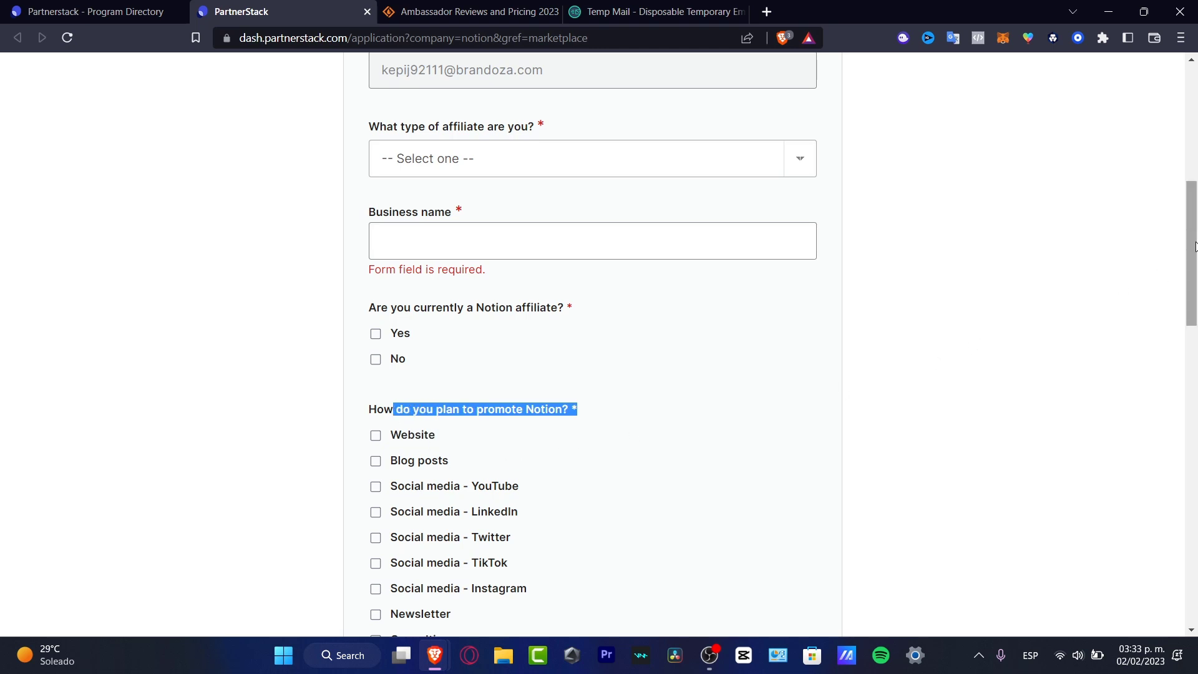
drag(1191, 272, 1193, 307)
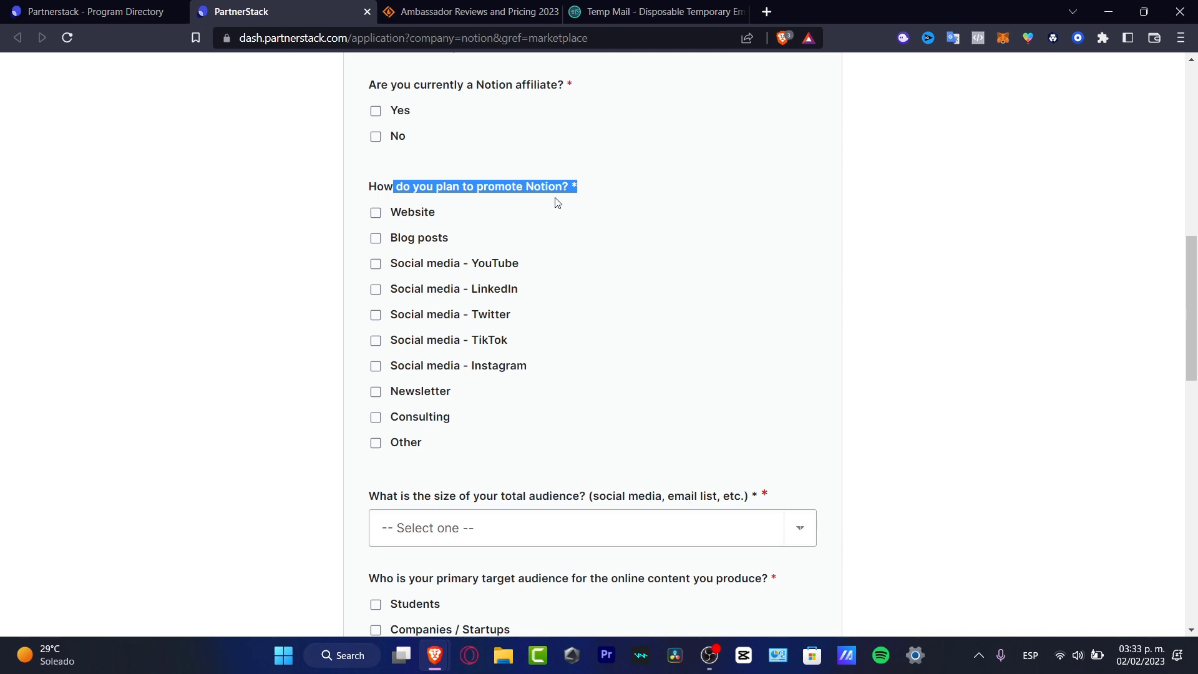
click(418, 213)
click(431, 238)
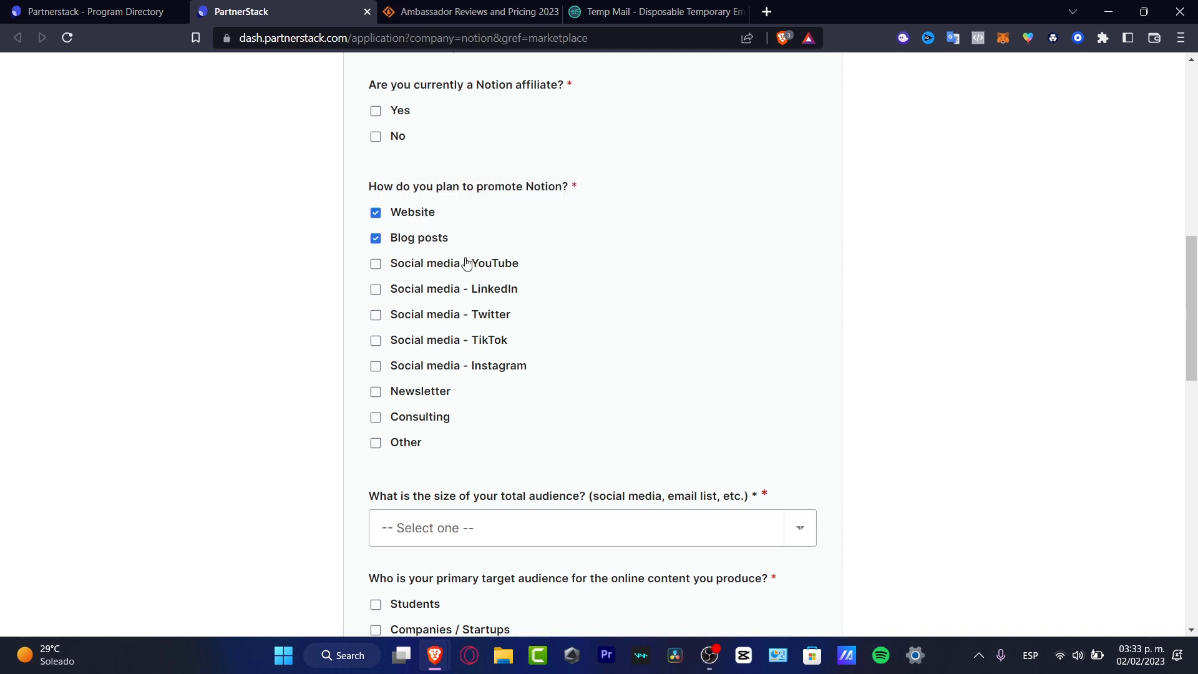
click(436, 264)
click(469, 290)
click(504, 341)
click(445, 399)
click(441, 423)
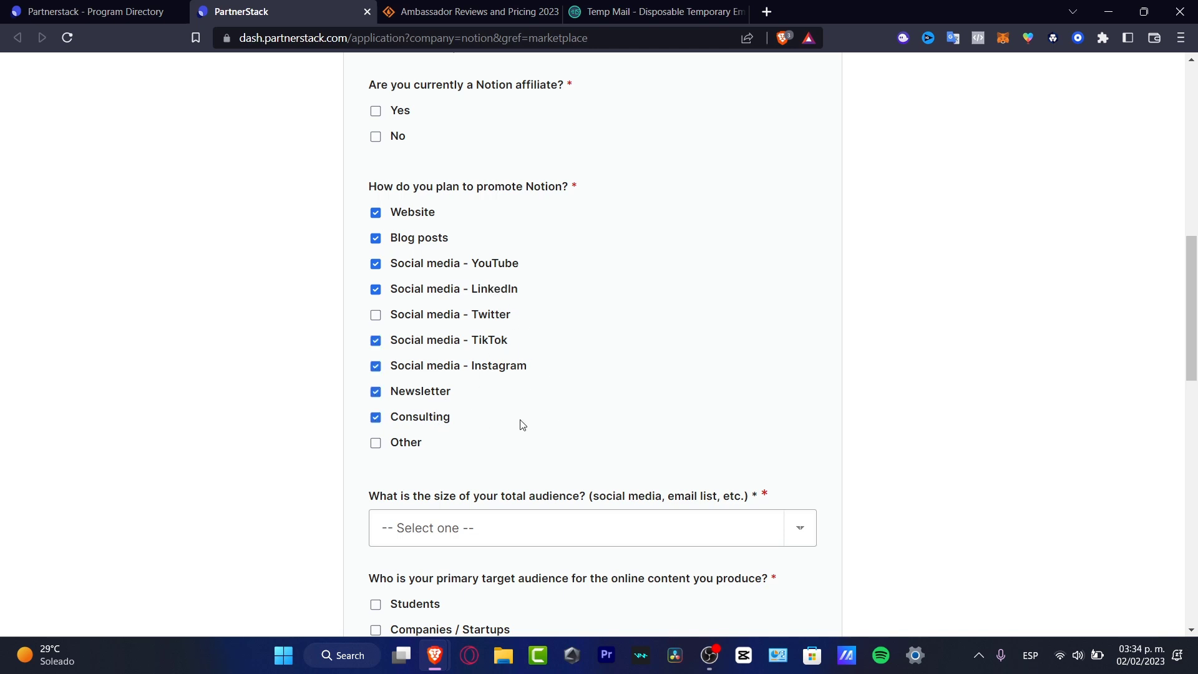
click(376, 212)
click(376, 238)
click(375, 264)
click(376, 288)
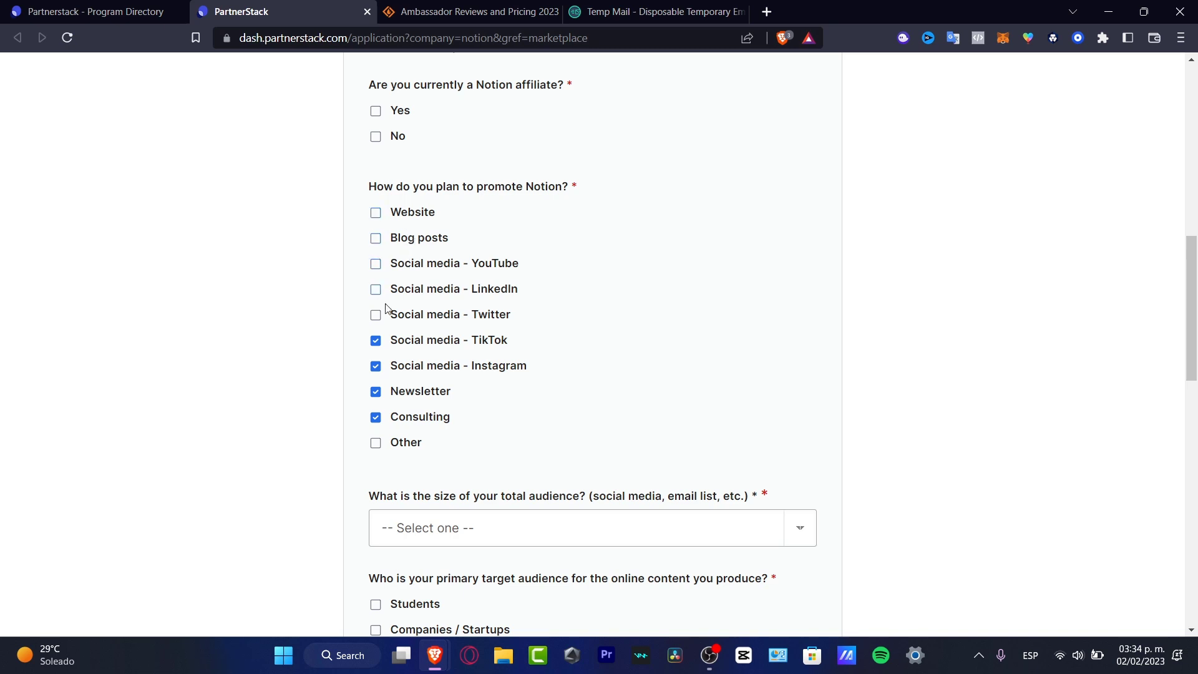
click(376, 340)
click(375, 366)
click(375, 391)
scroll(653, 318, up, 10)
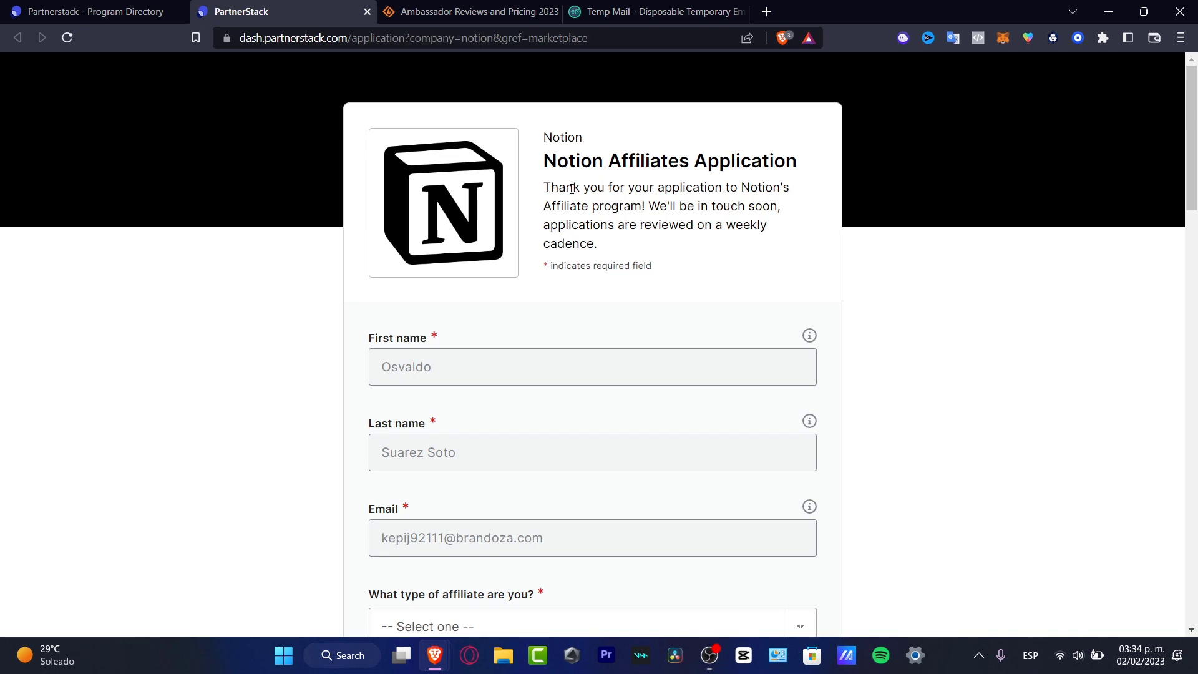
- Search the web for google trends in a new tab, then return to the Notion program page
click(766, 12)
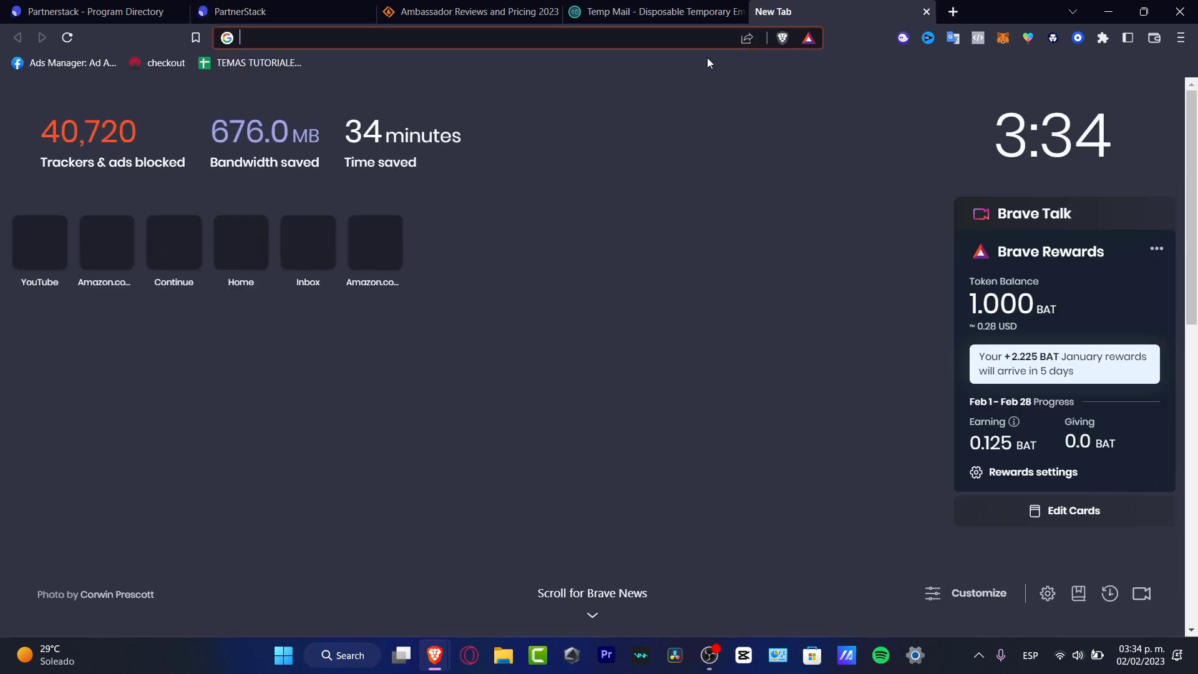
text(google trend)
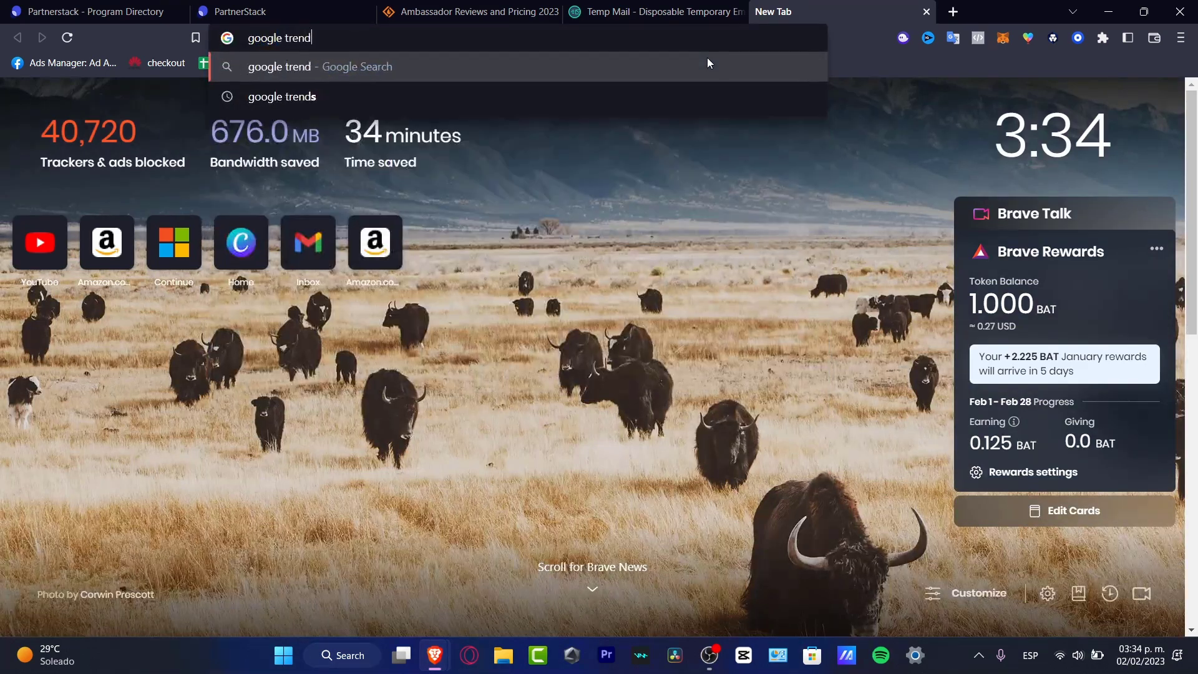
key(Return)
click(287, 12)
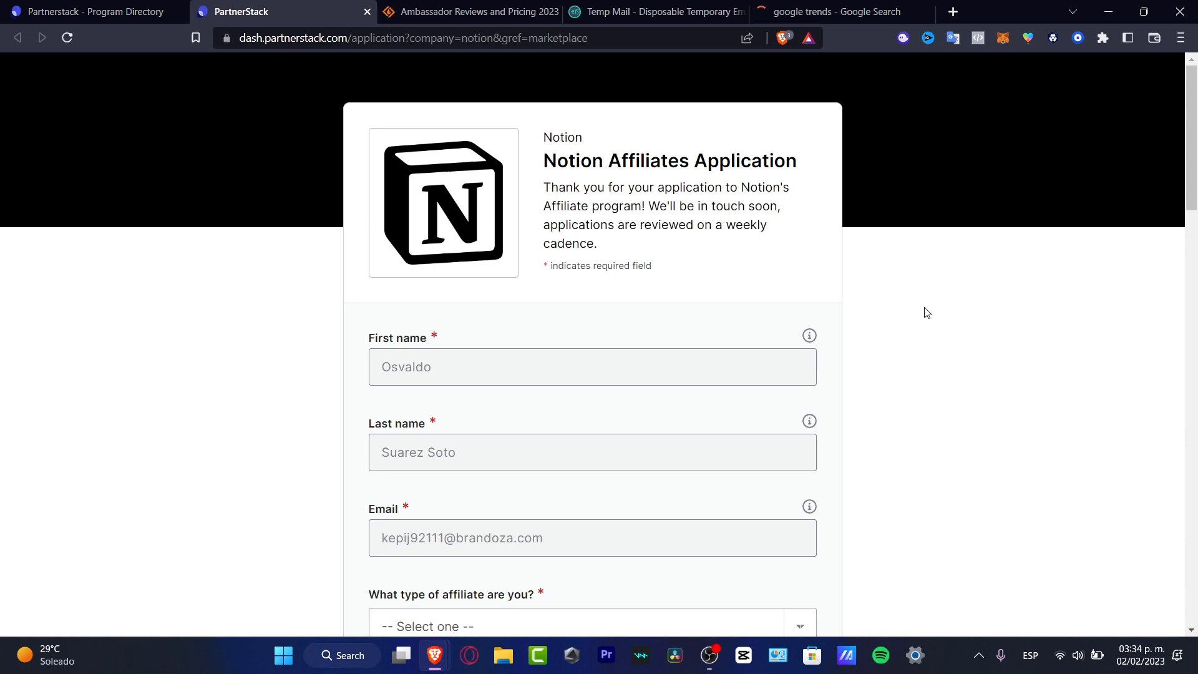
scroll(926, 338, down, 5)
scroll(926, 347, down, 5)
scroll(927, 348, up, 5)
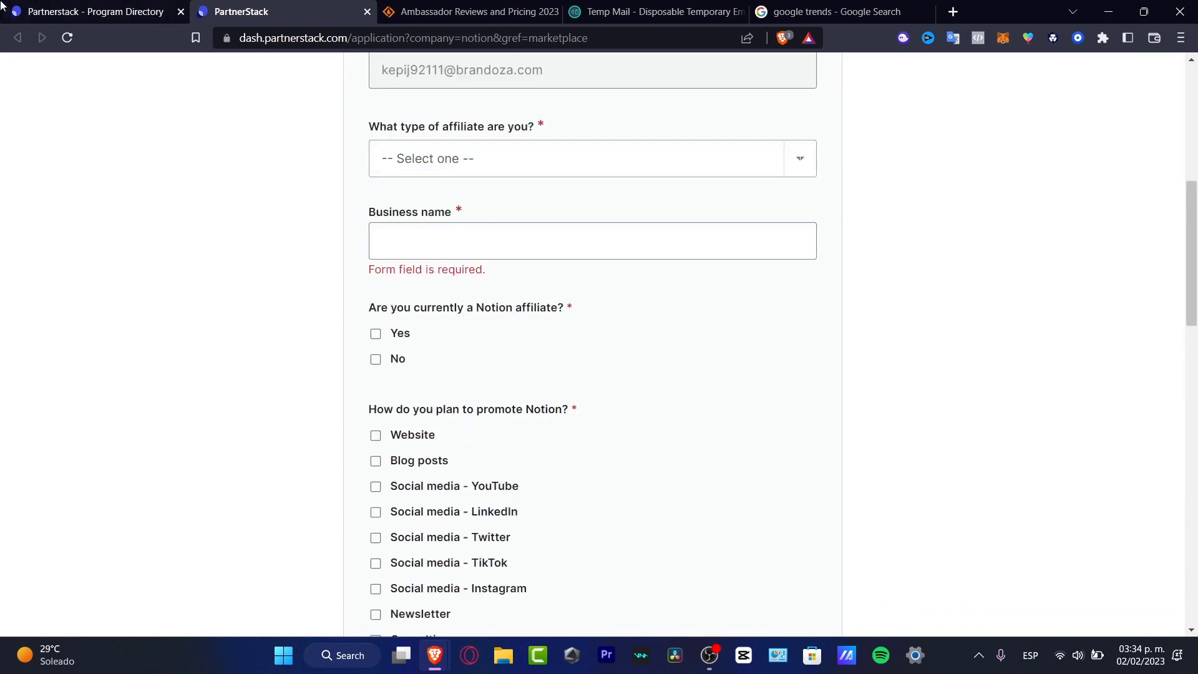
click(96, 12)
scroll(809, 449, up, 5)
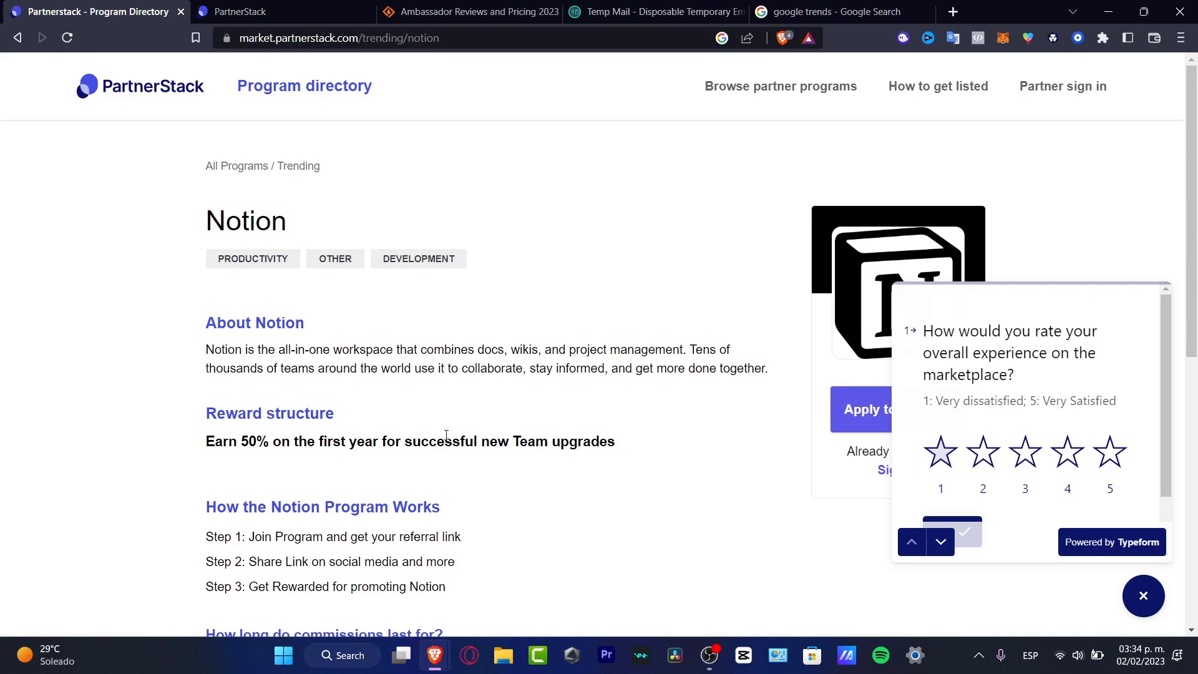
- Dismiss the rating survey and highlight Notion's title and Team upgrades reward wording
drag(348, 442, 646, 461)
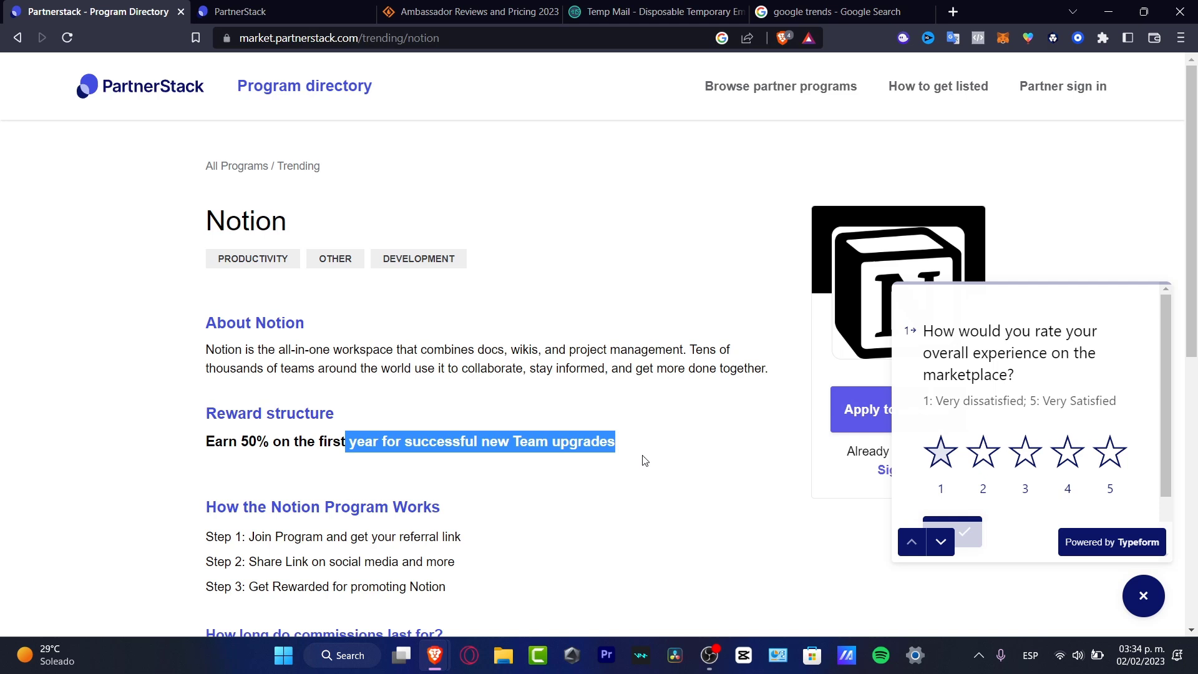
click(1144, 597)
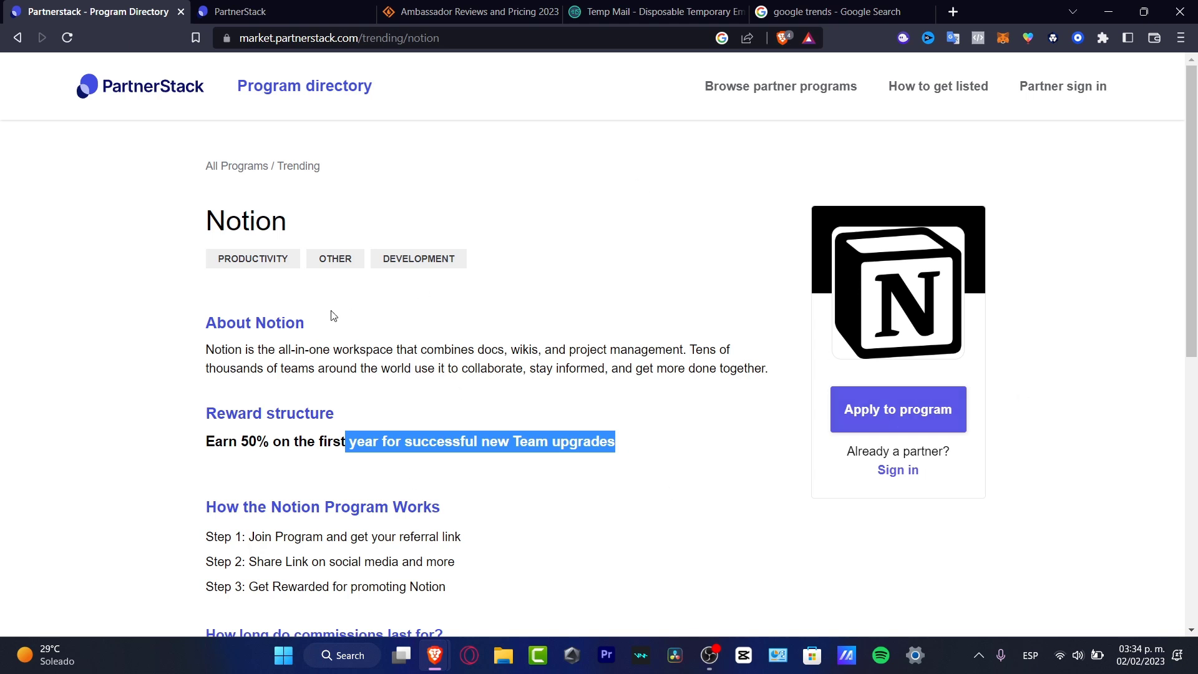
drag(309, 225, 208, 221)
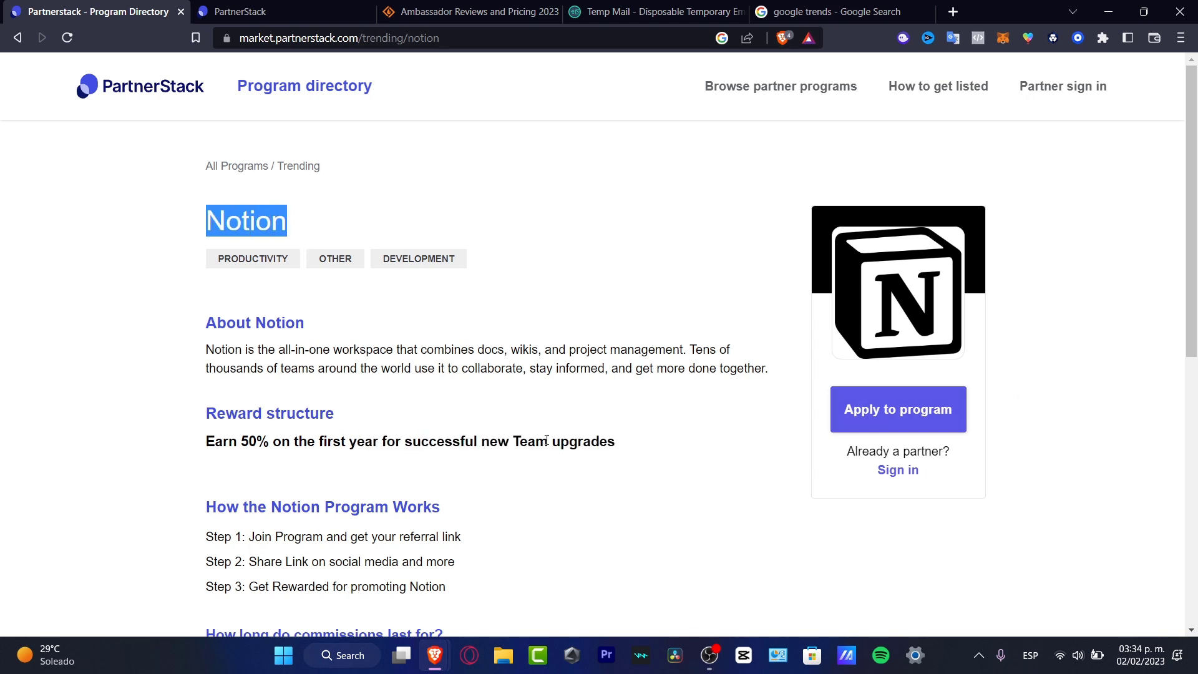
drag(521, 442, 619, 441)
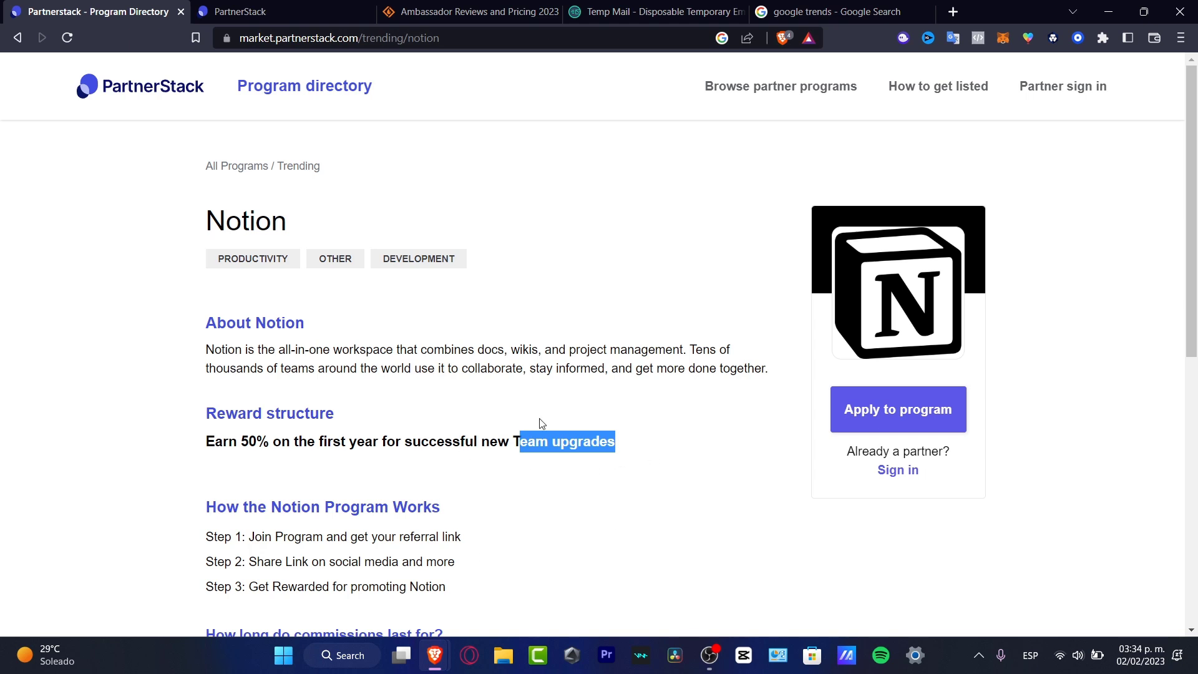
double_click(245, 221)
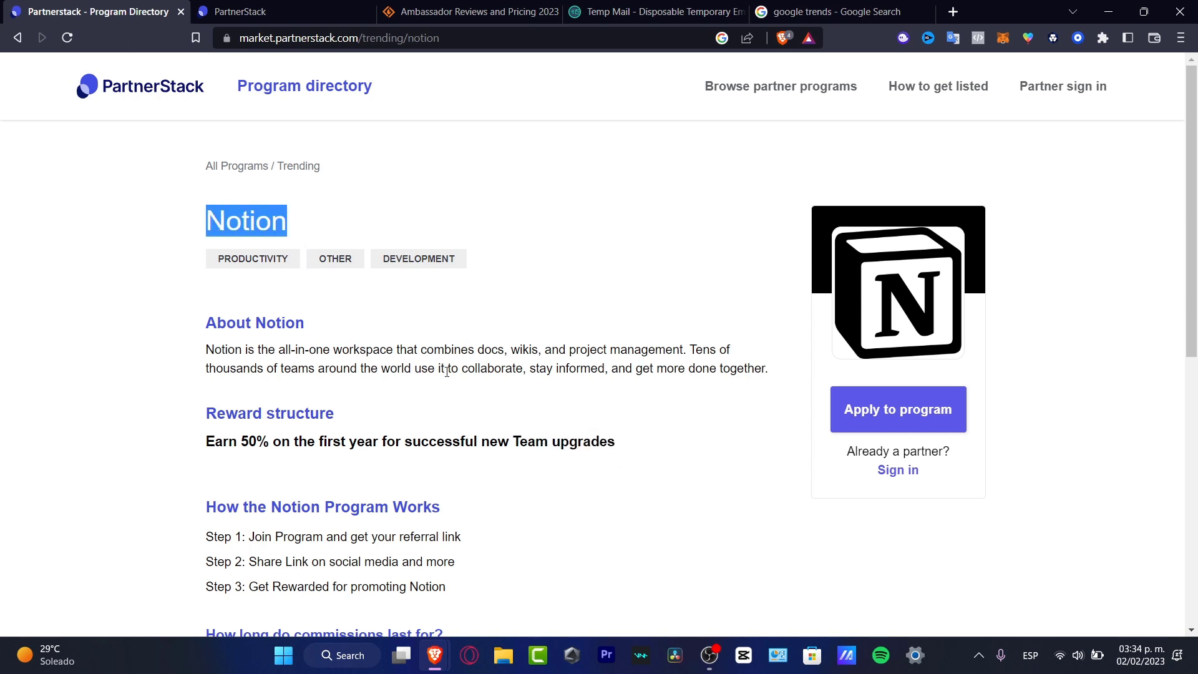
double_click(511, 441)
- Go to Google Trends and search for 'notion for teams'
key(ctrl+Tab)
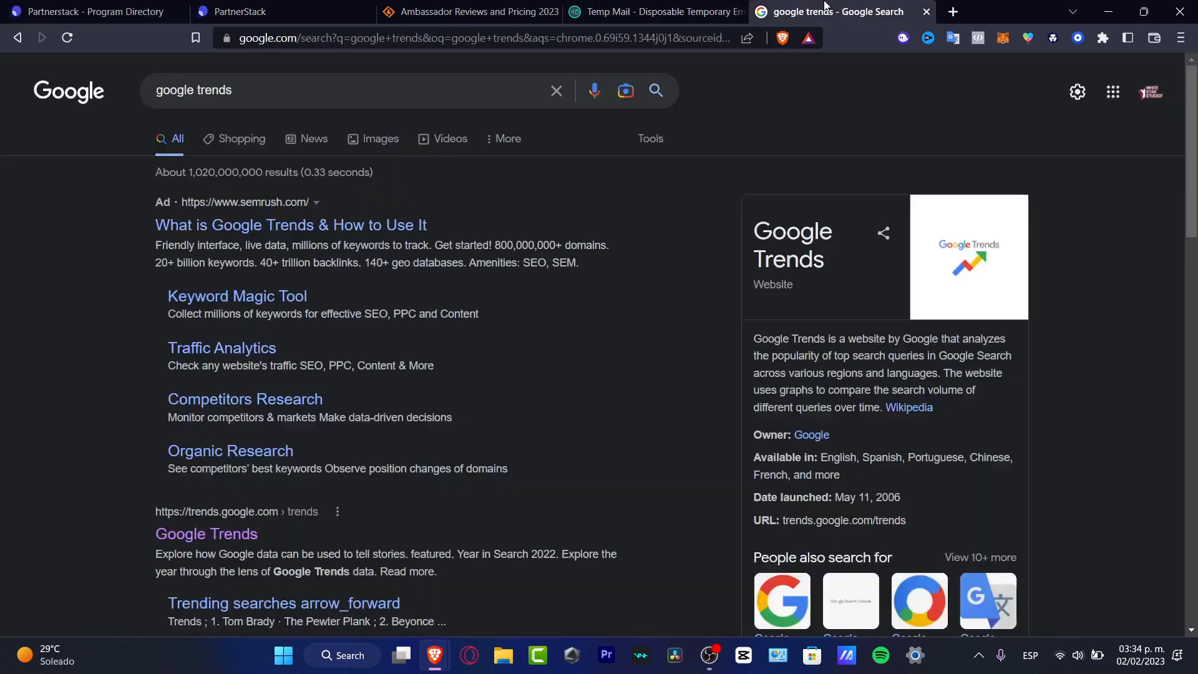
click(206, 534)
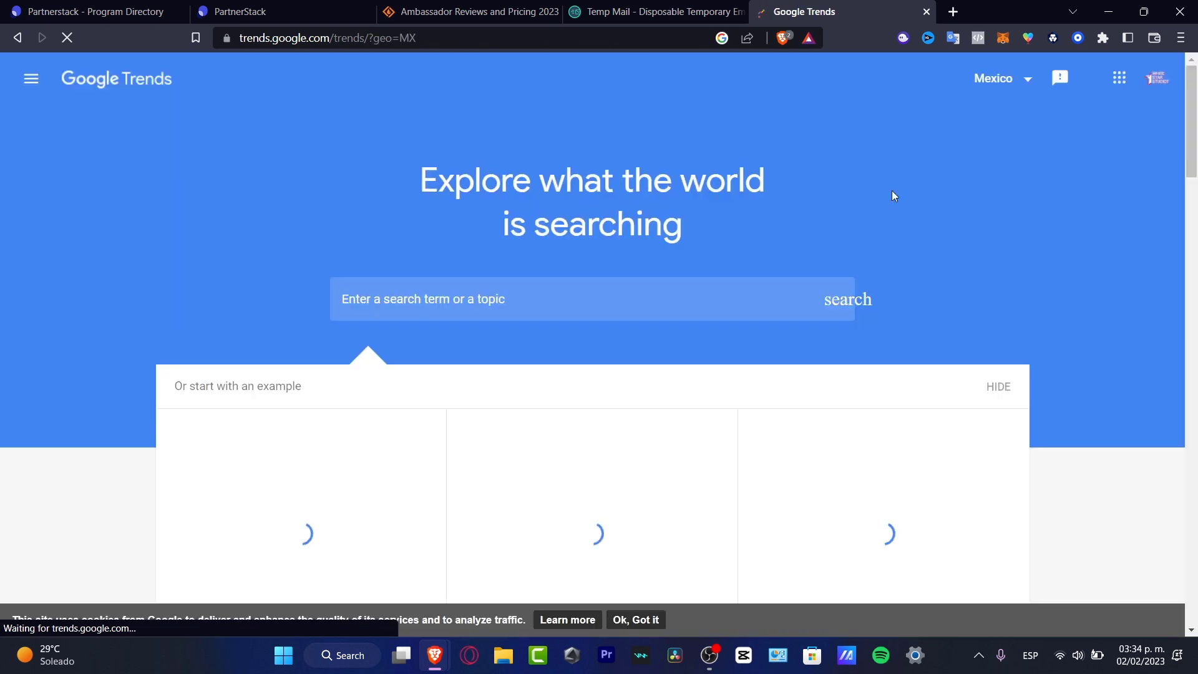
click(629, 291)
text(notio)
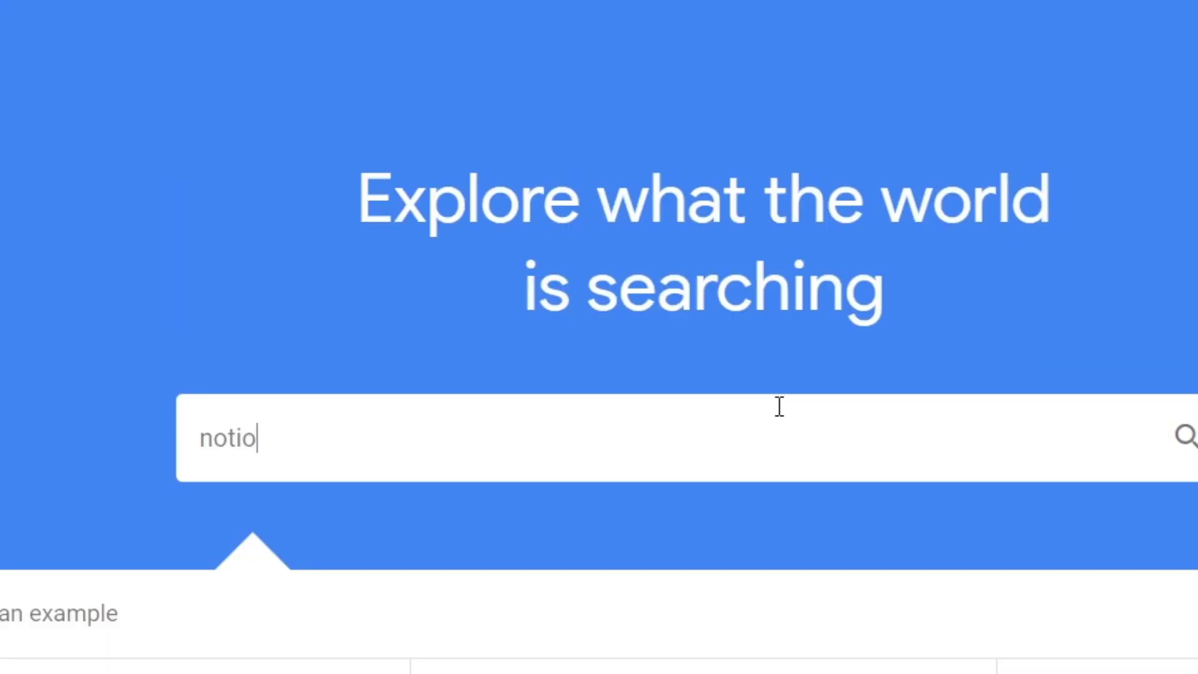
text(n for teams)
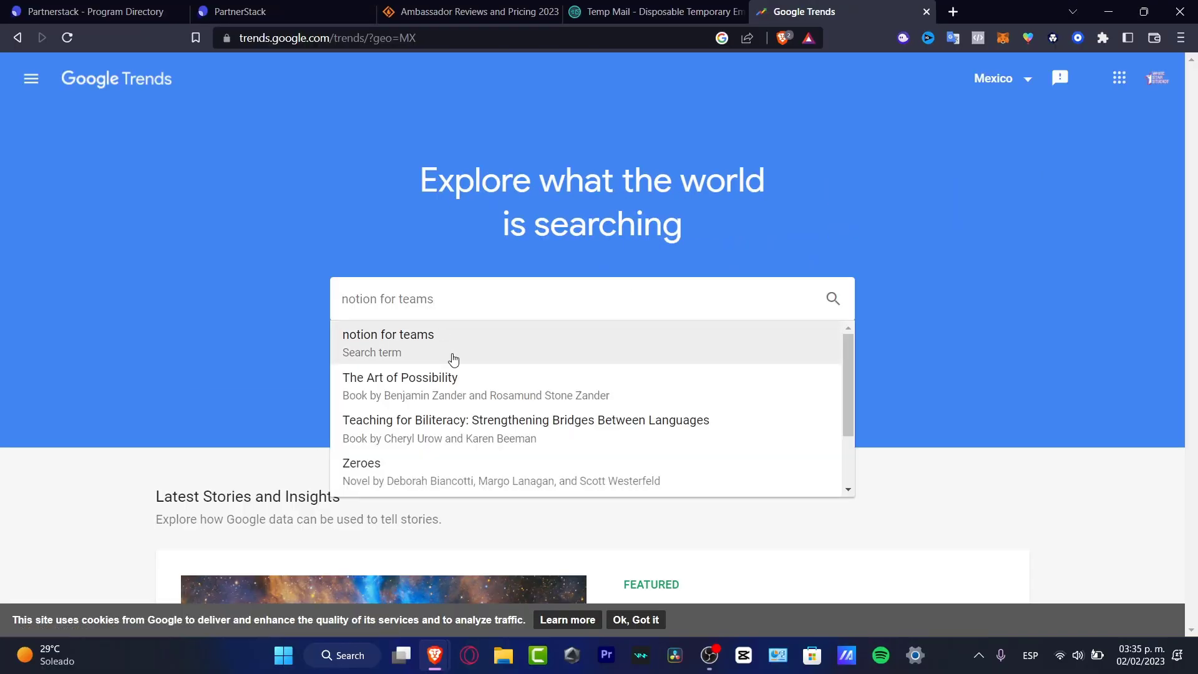
key(Return)
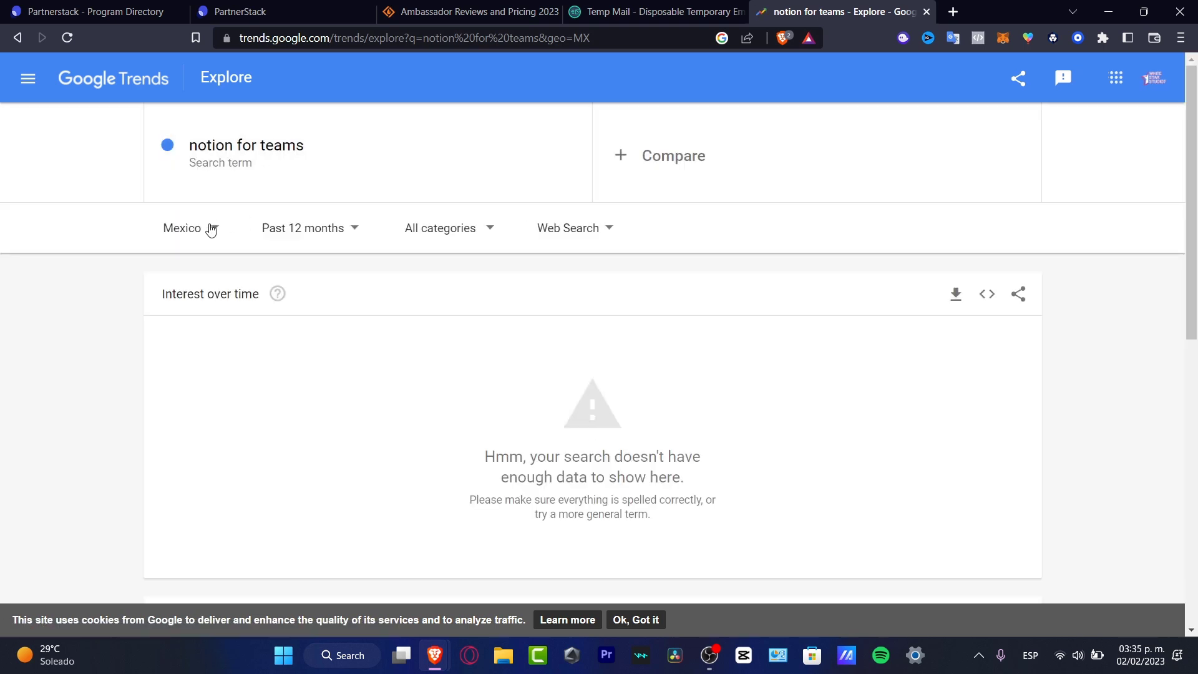
- Set the region to Worldwide and the time range to Past 90 days, leaving search type unchanged
click(214, 228)
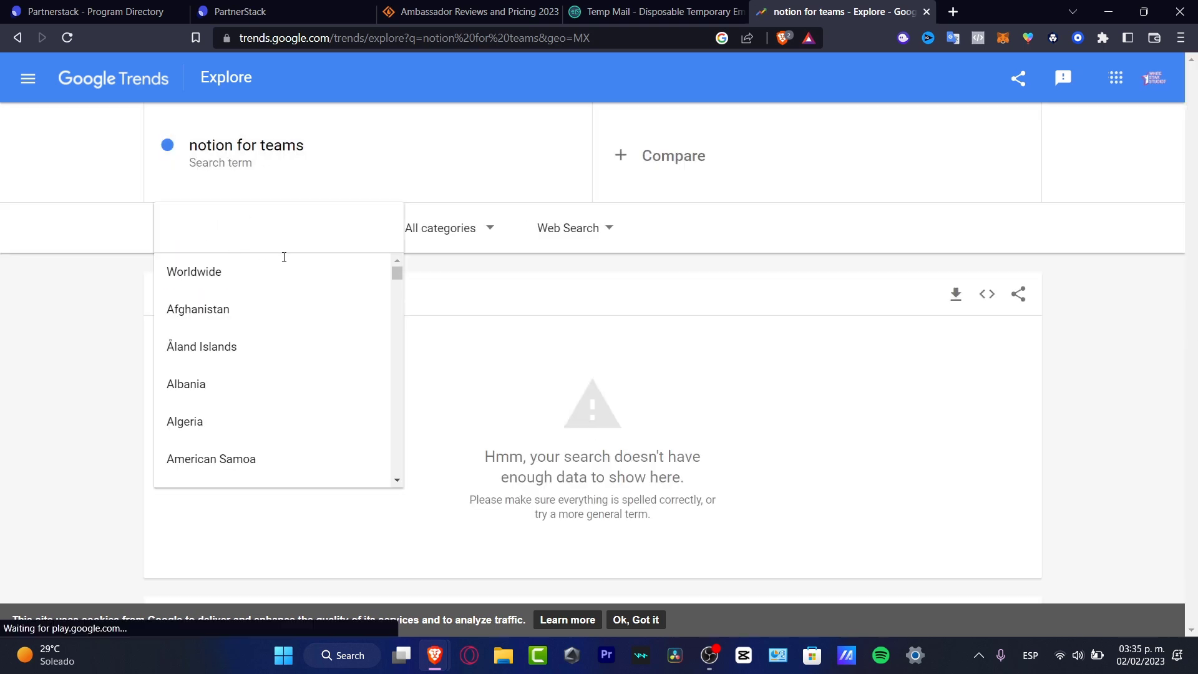
click(220, 275)
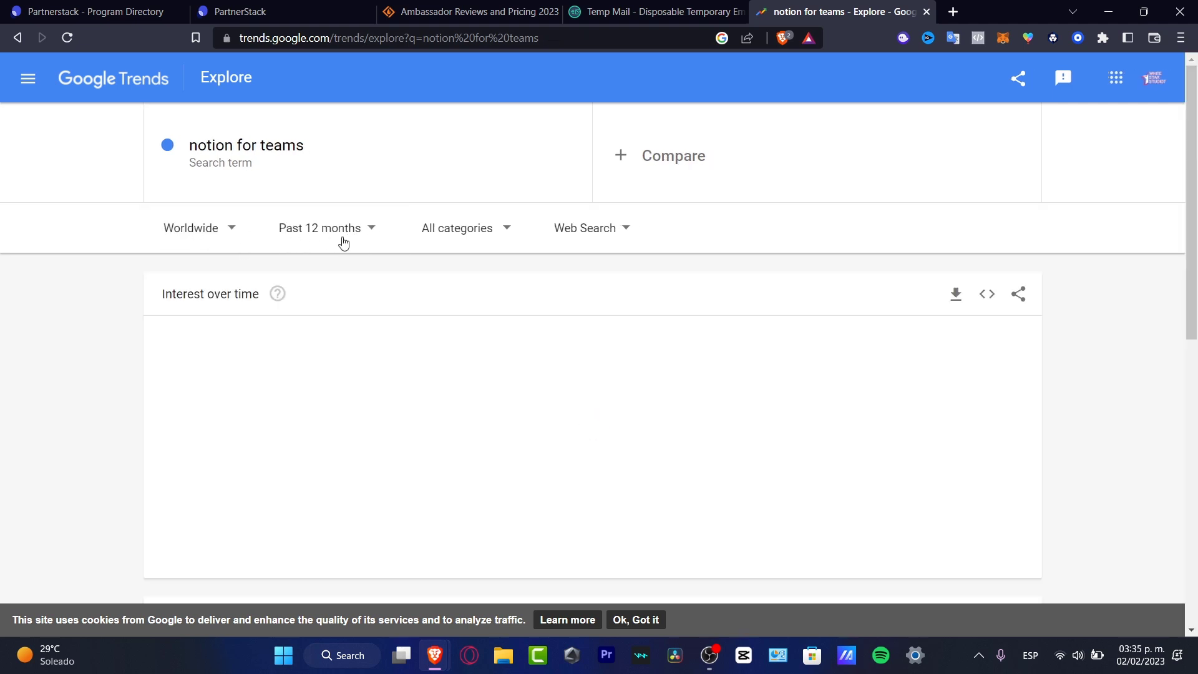
click(362, 232)
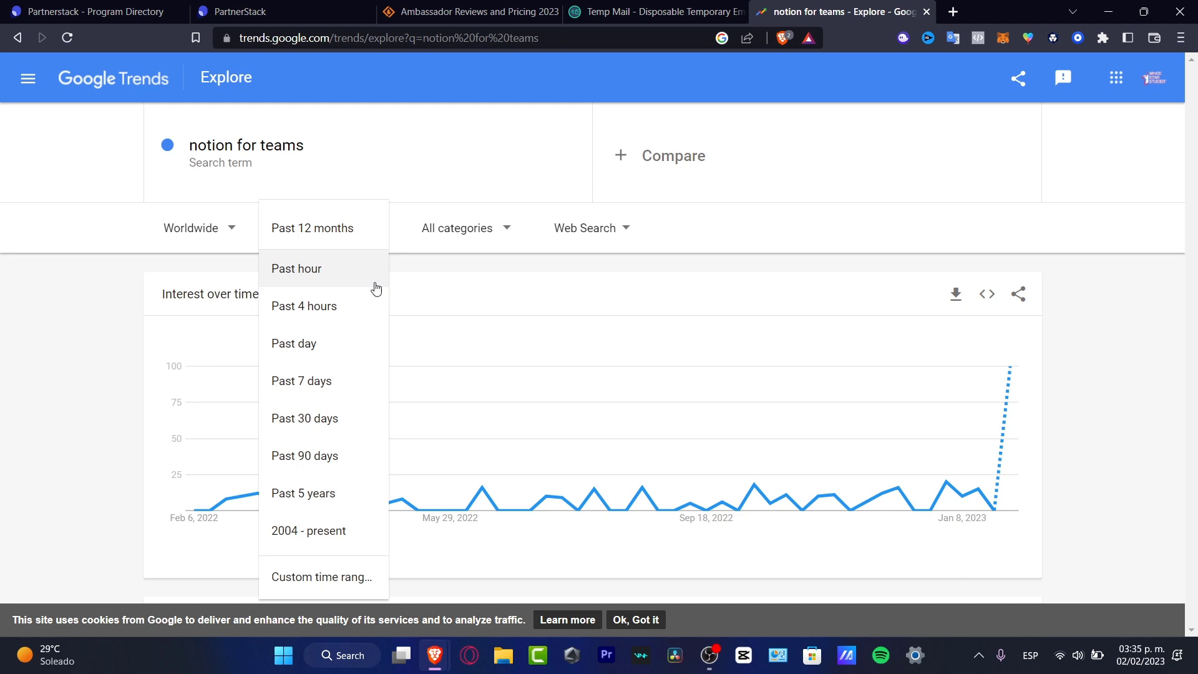
click(309, 455)
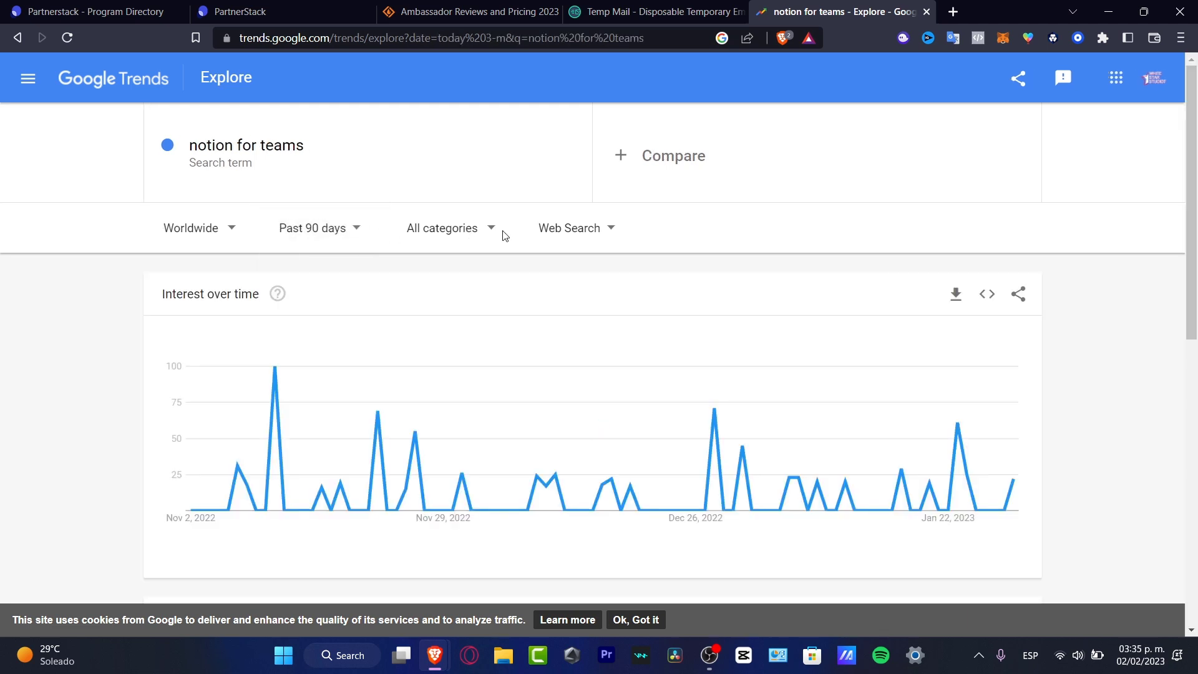
click(578, 230)
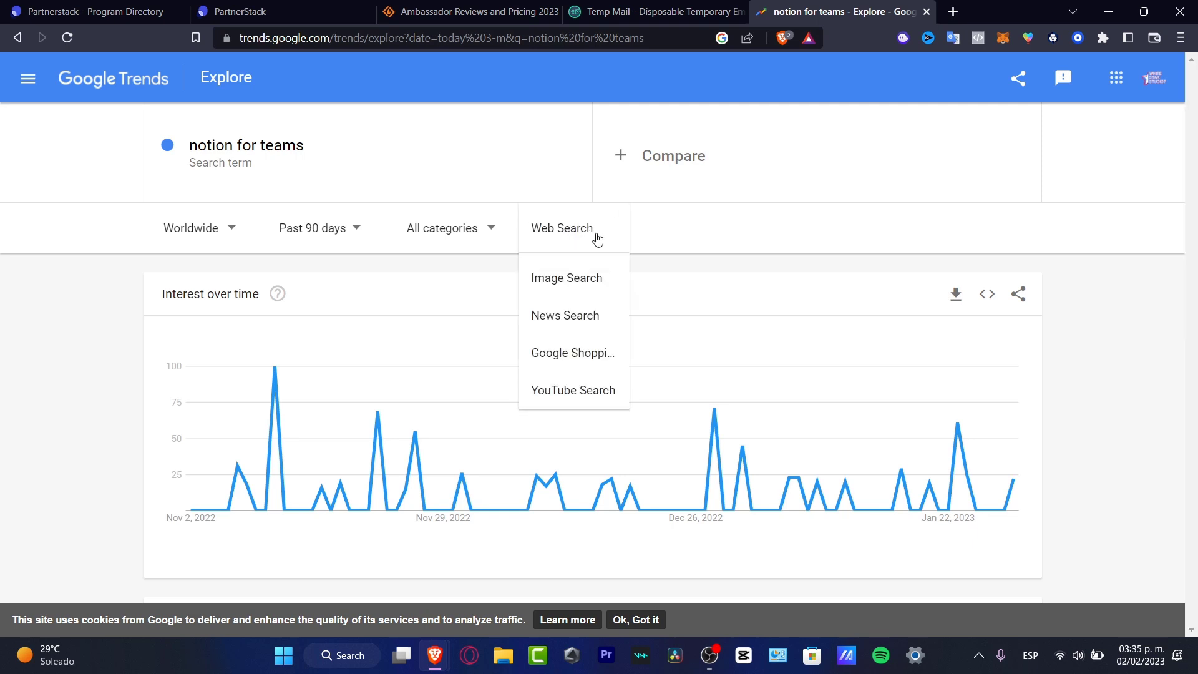
click(694, 252)
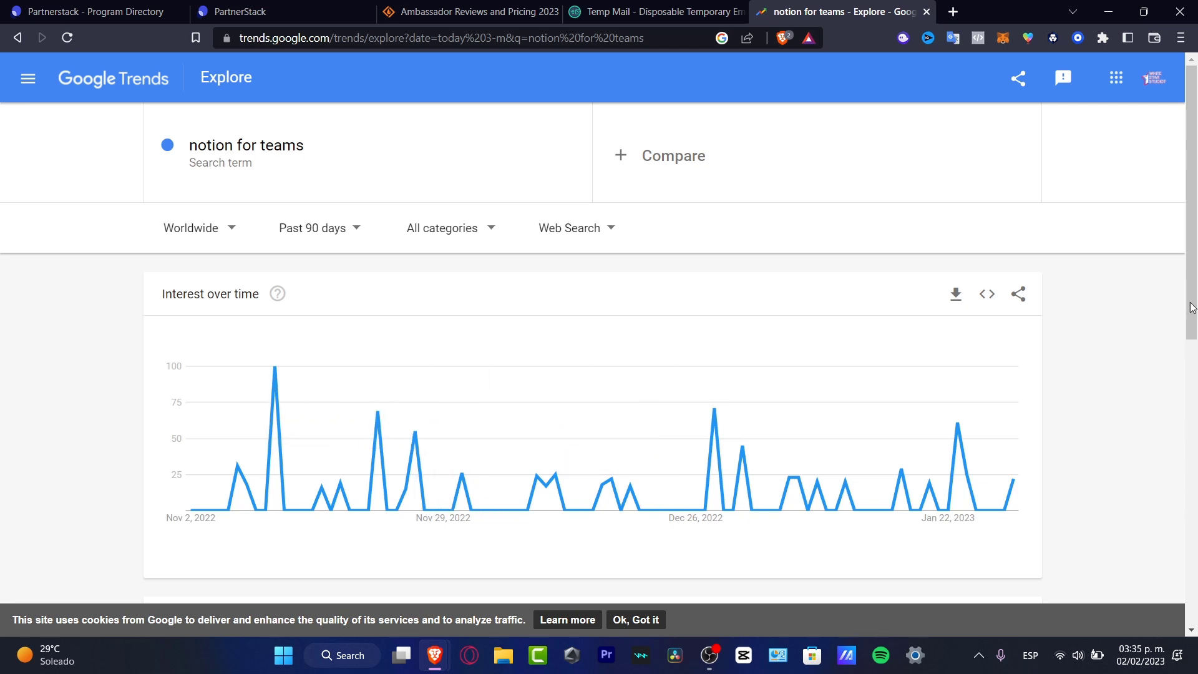
drag(1192, 307, 1193, 412)
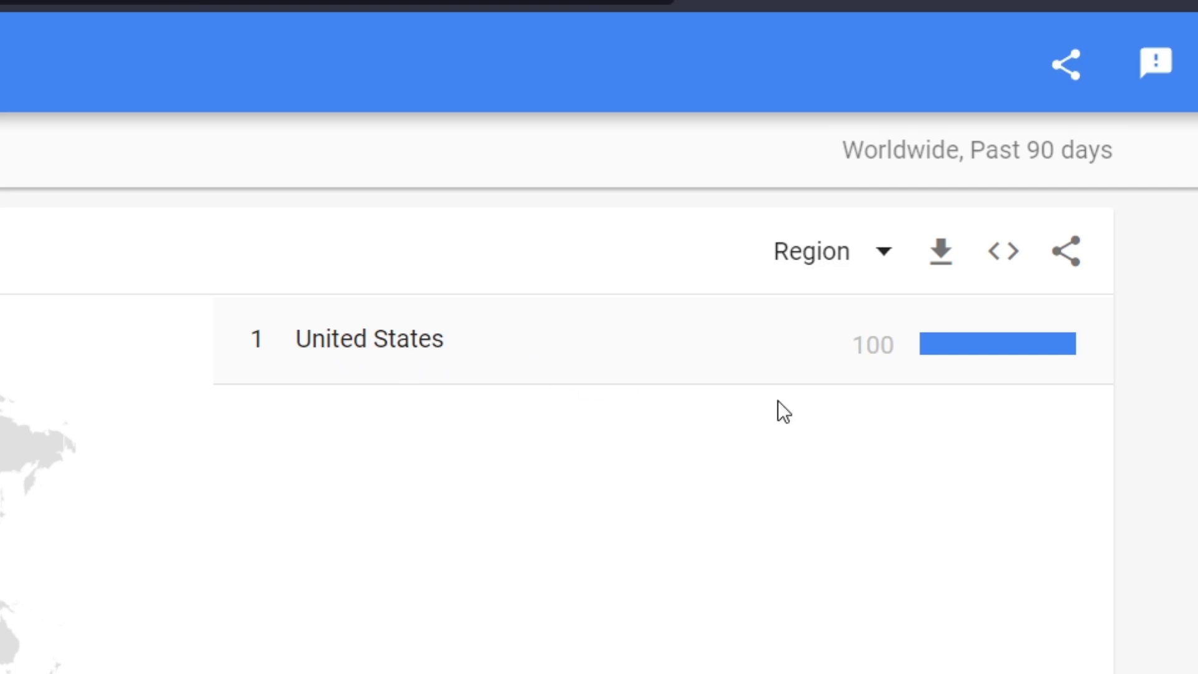
scroll(1187, 509, down, 3)
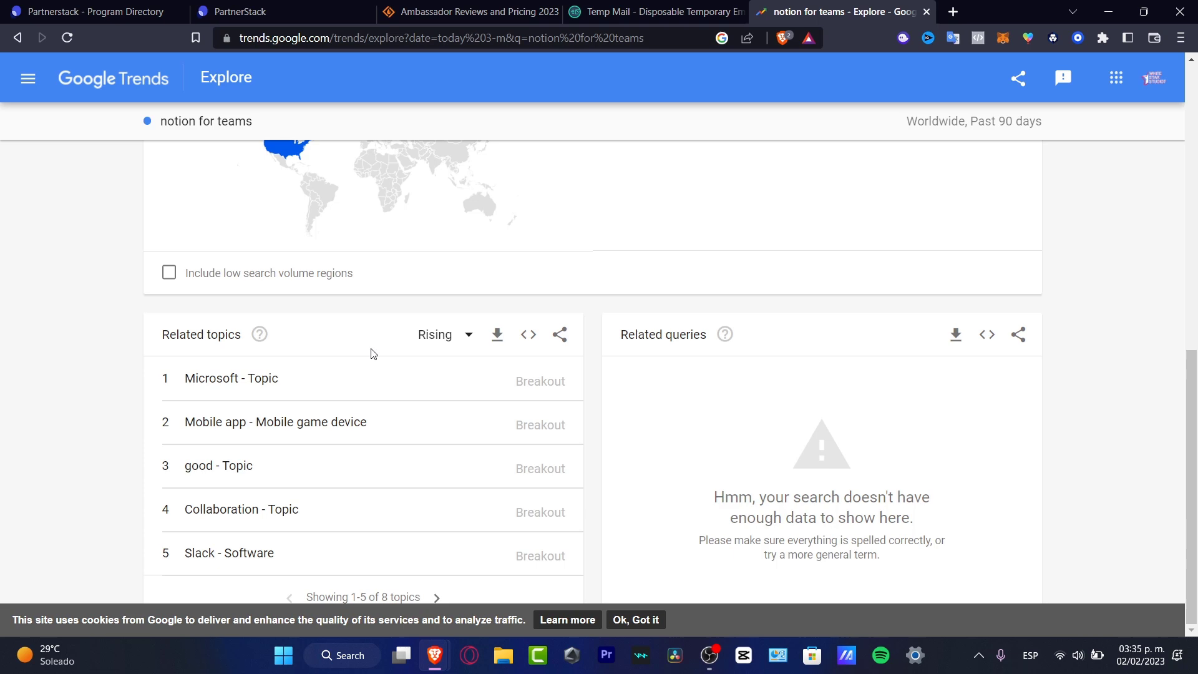
mouse_move(281, 379)
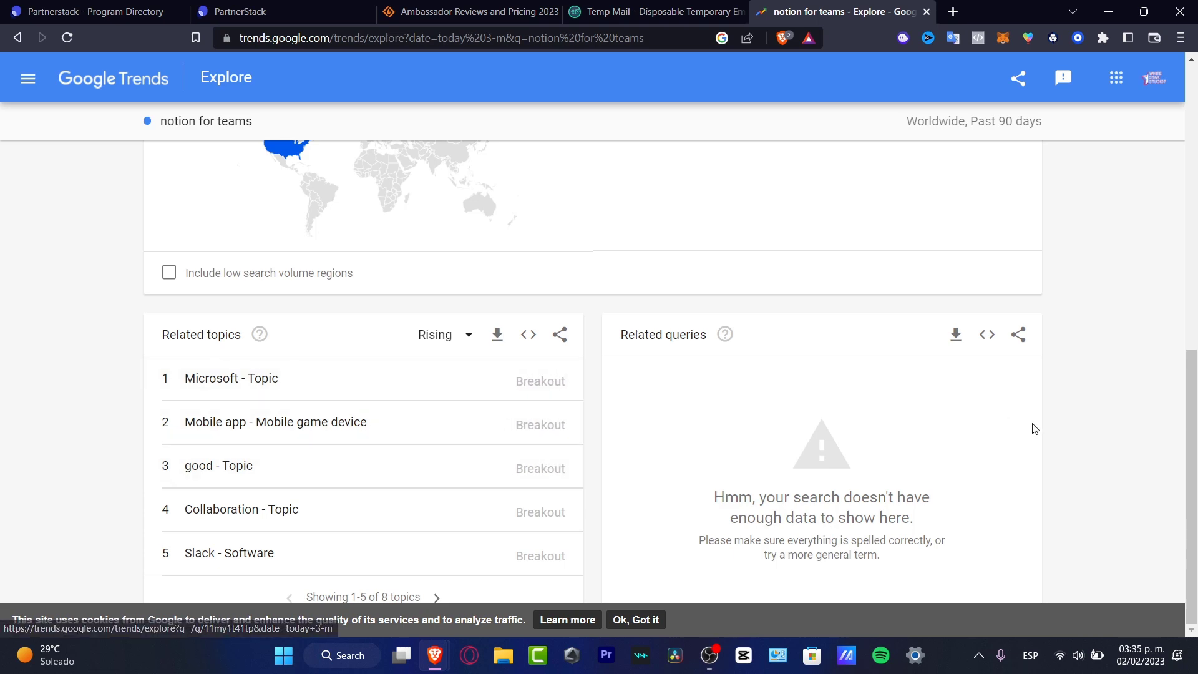
scroll(1035, 431, up, 10)
click(246, 146)
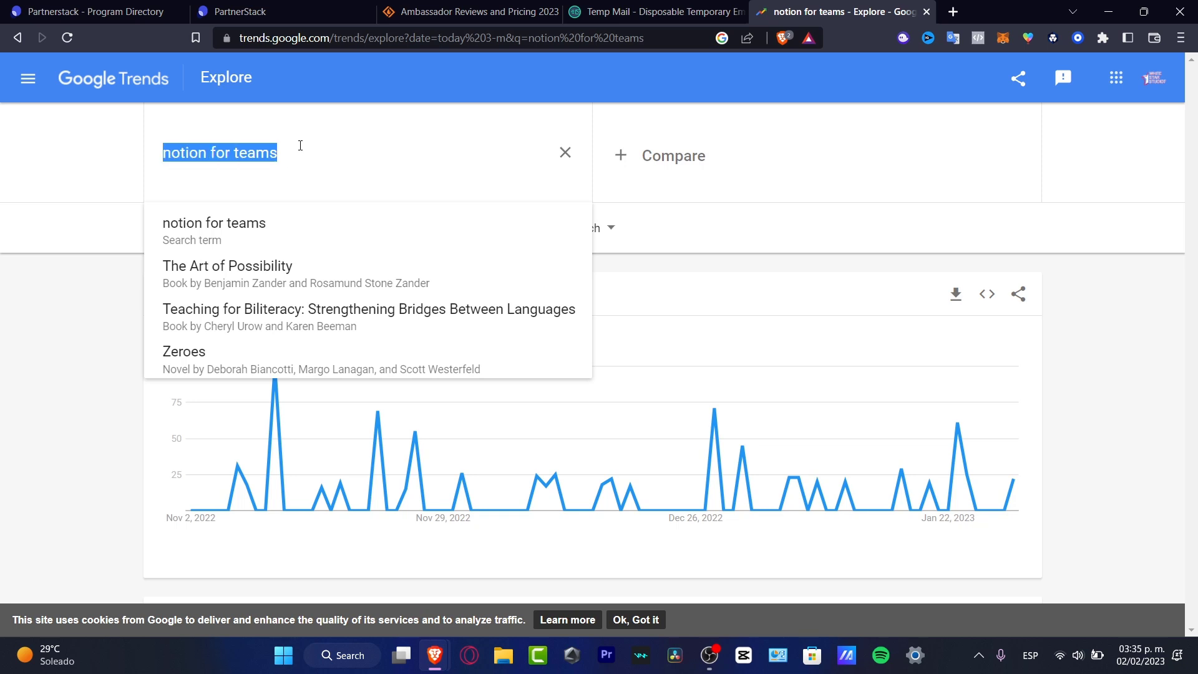
text(No)
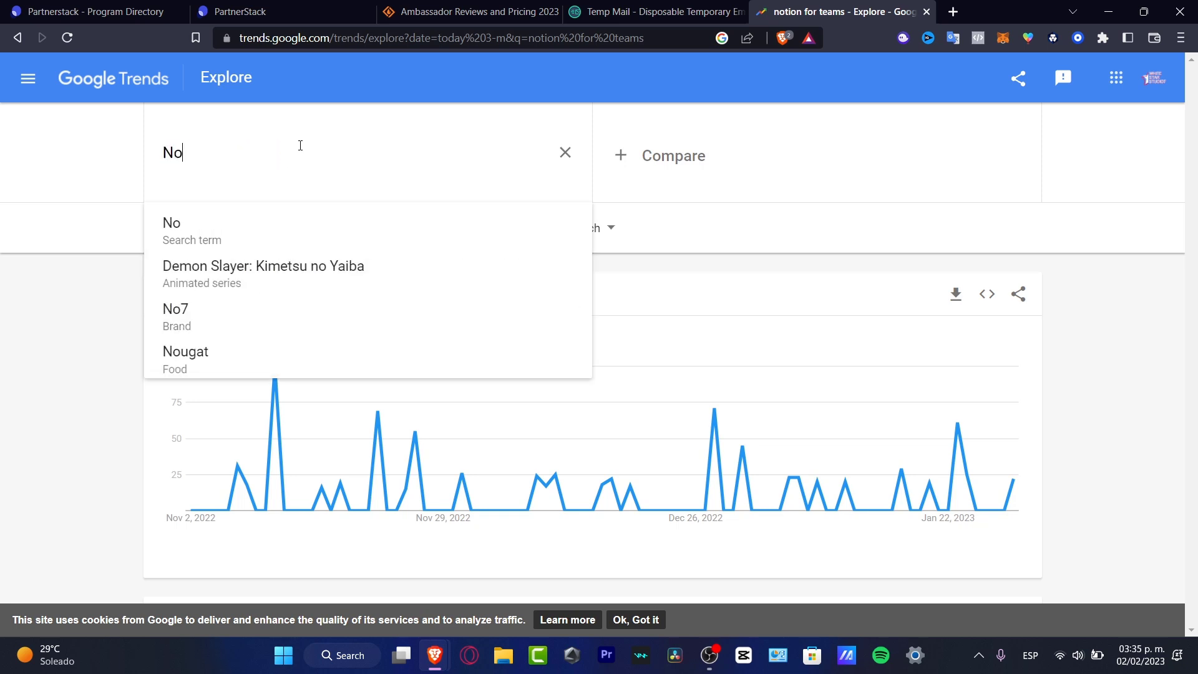
text(tion)
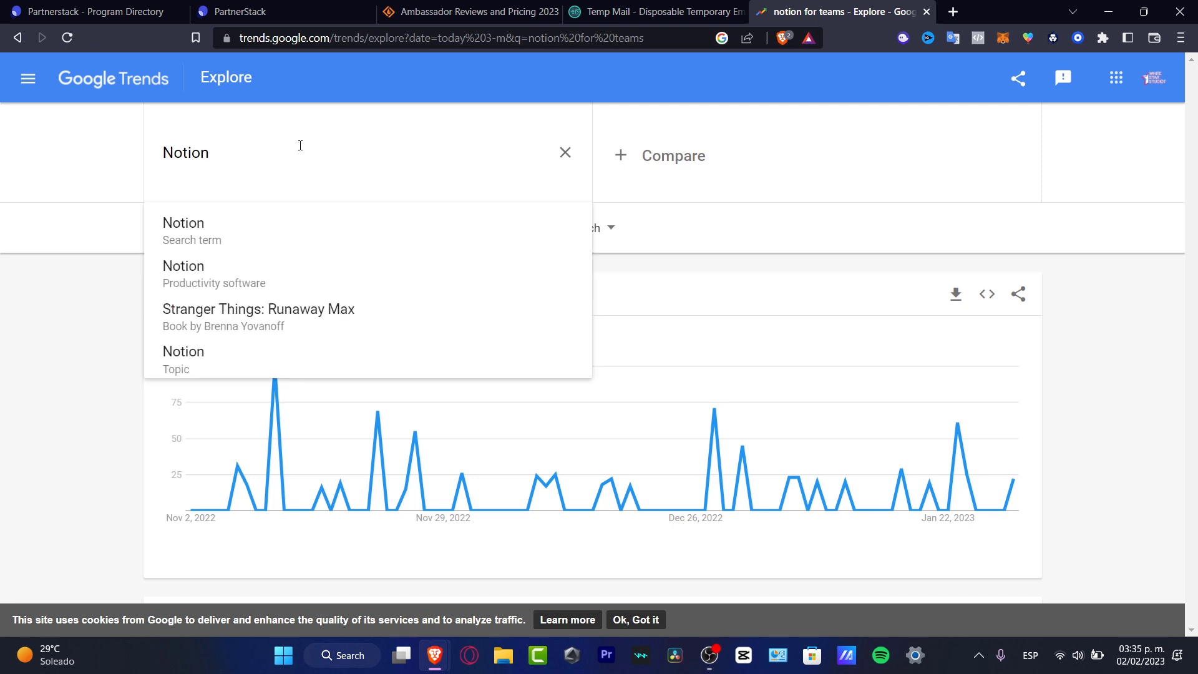
- Choose 'Notion – Productivity software' and narrow the chart to the past 30 days
click(223, 274)
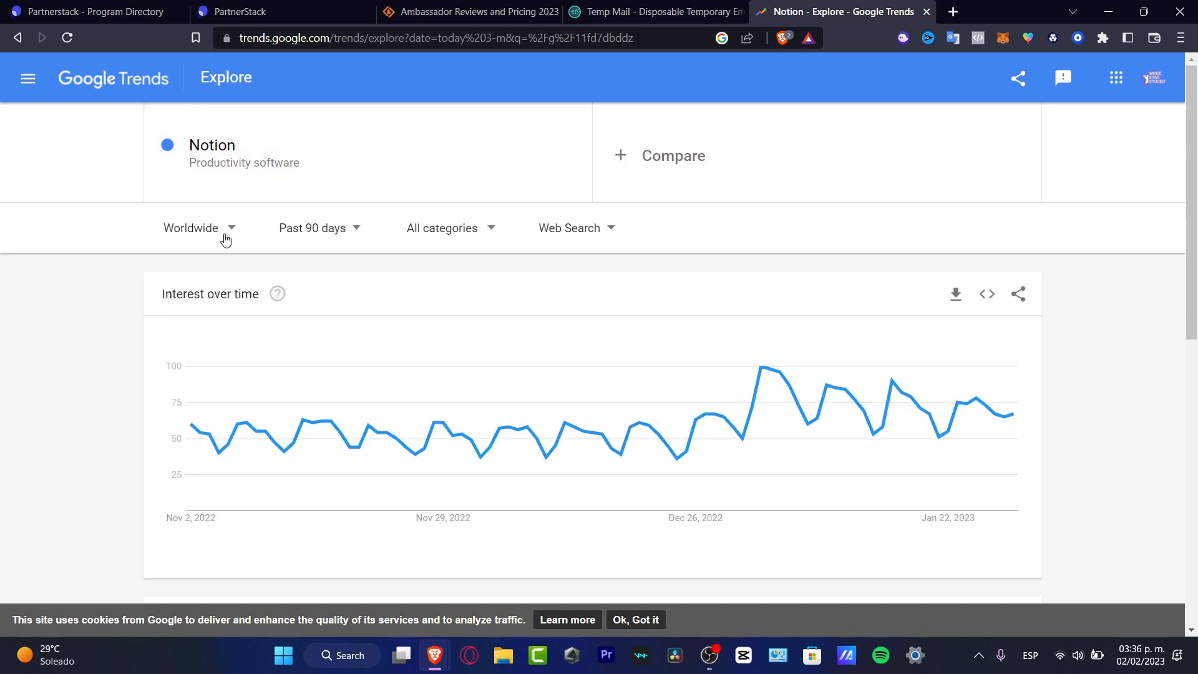
click(318, 228)
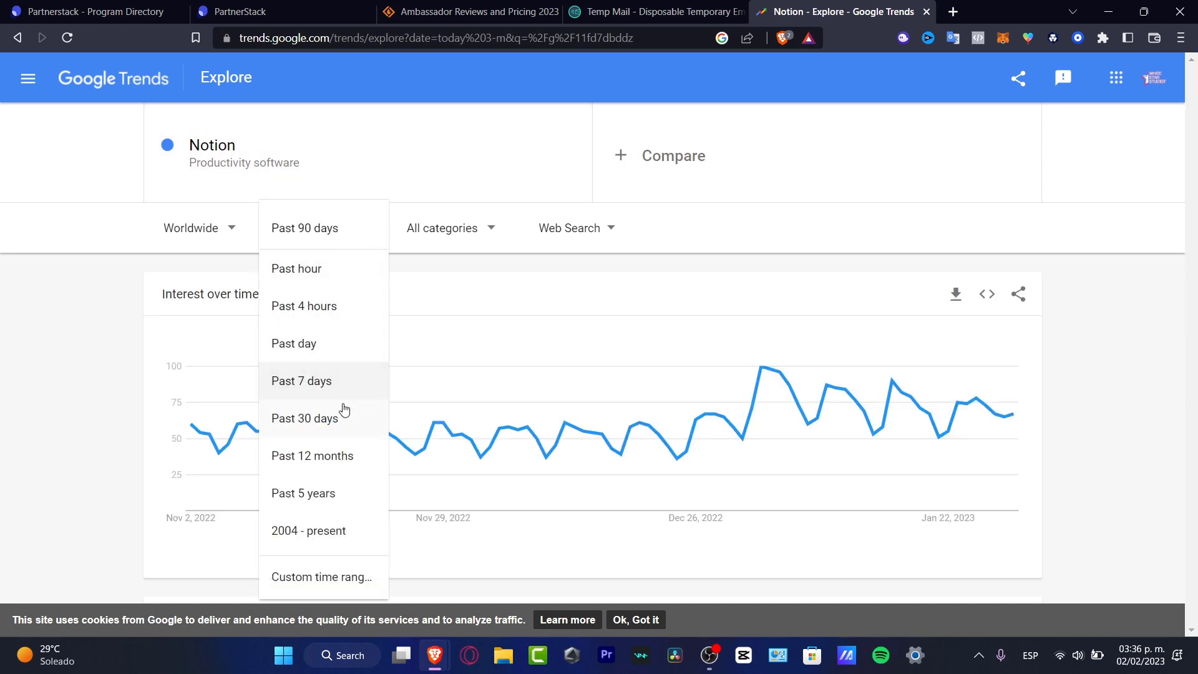
click(304, 418)
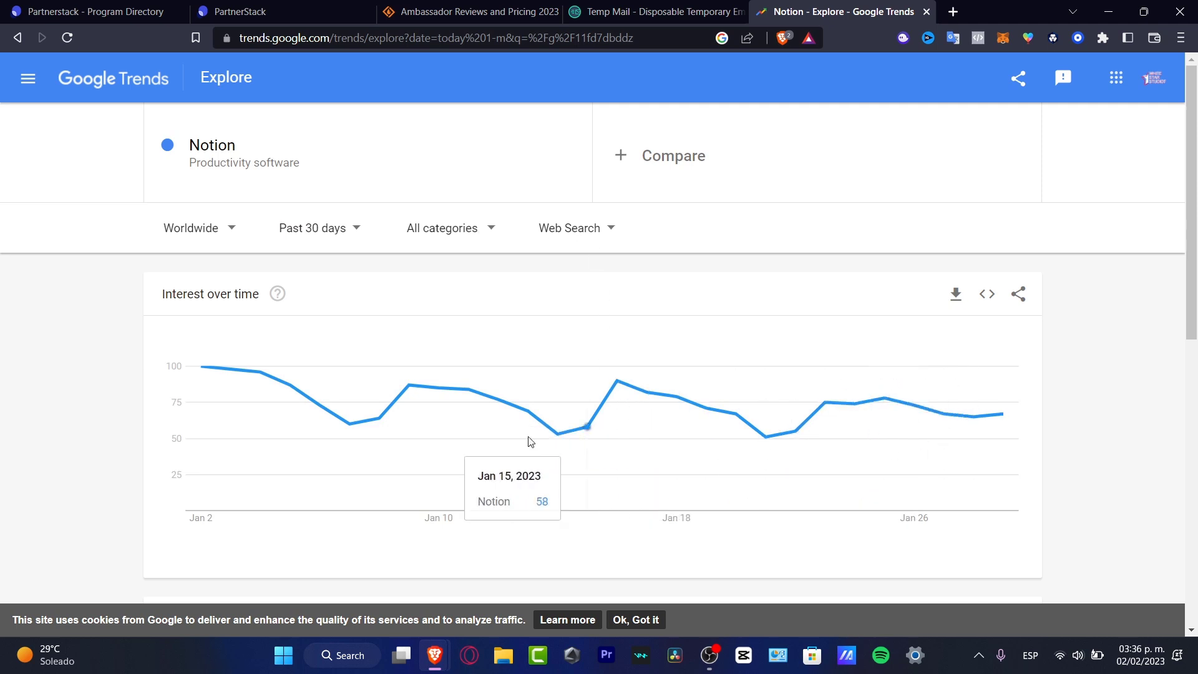
scroll(400, 437, down, 3)
scroll(401, 437, down, 3)
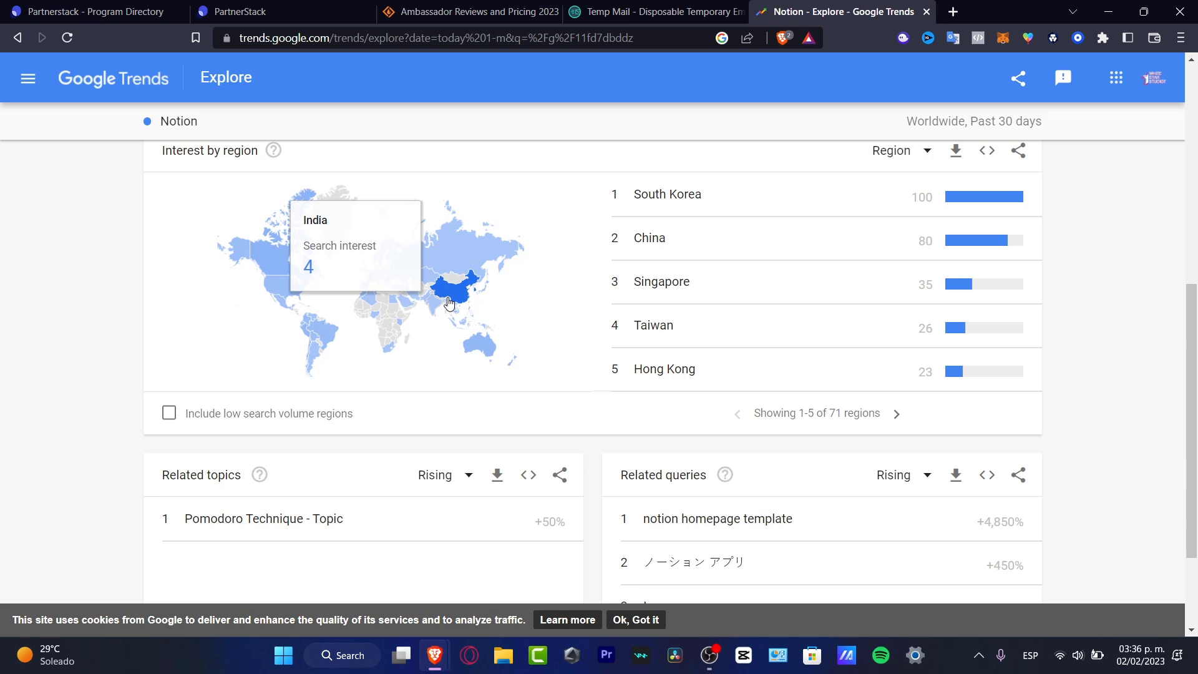
- Flip between the Notion tabs and return to the PartnerStack program directory home
click(242, 12)
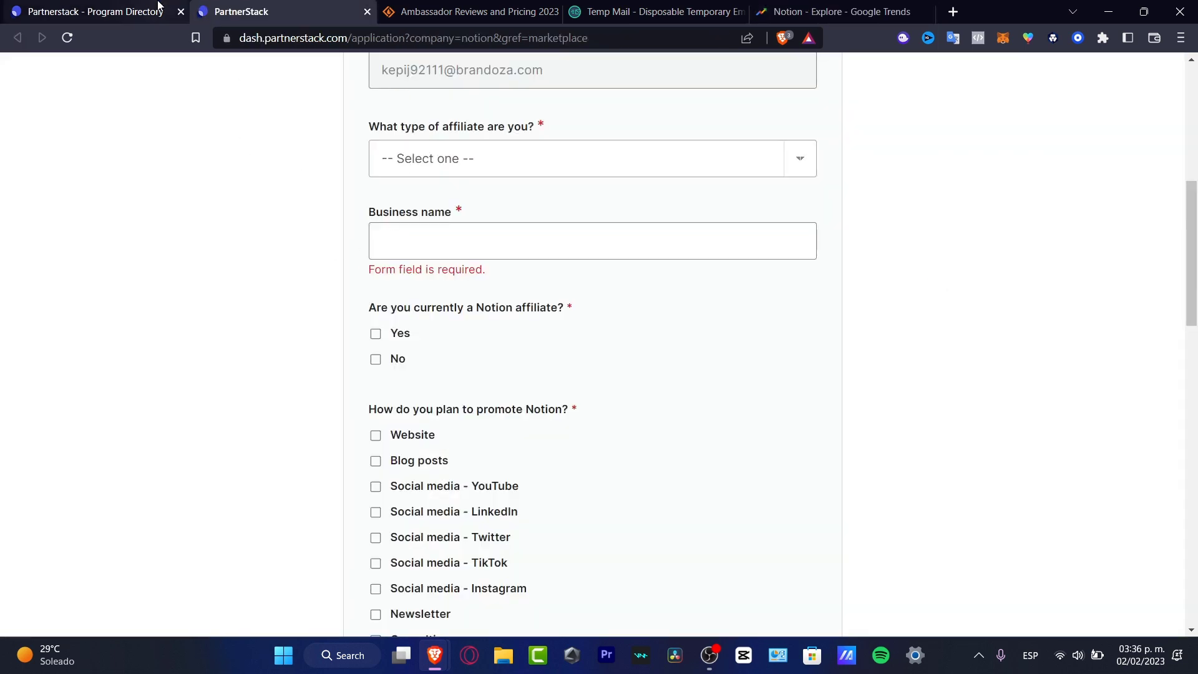
click(98, 12)
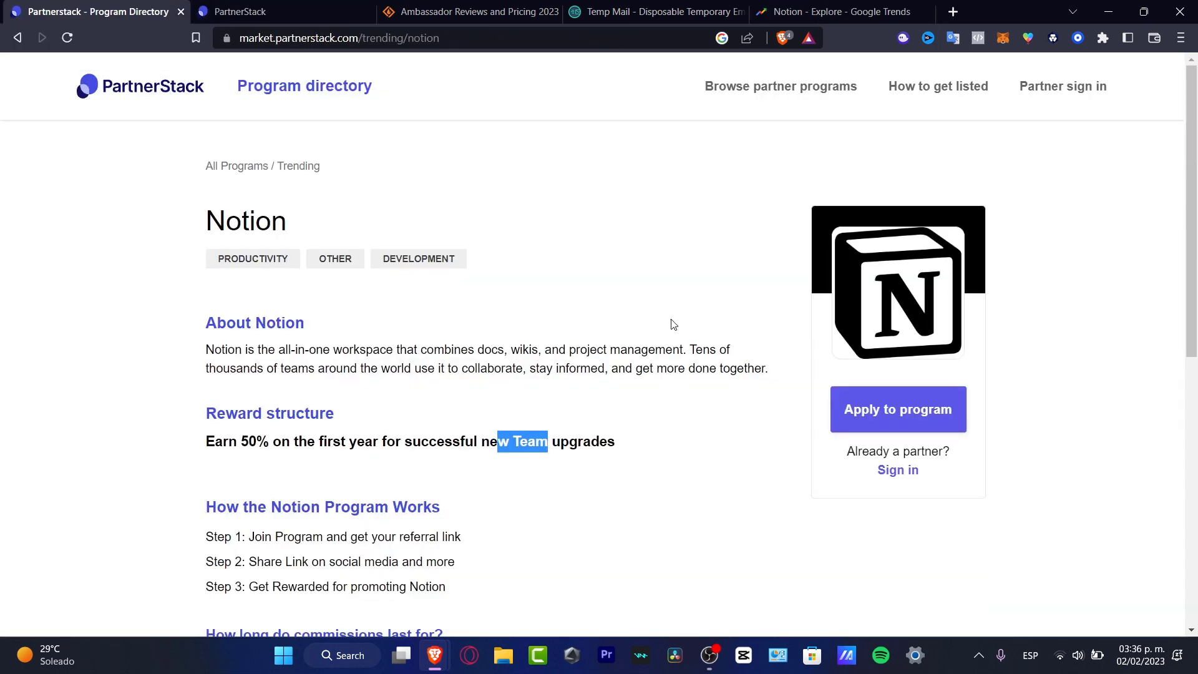
click(242, 11)
scroll(974, 409, up, 5)
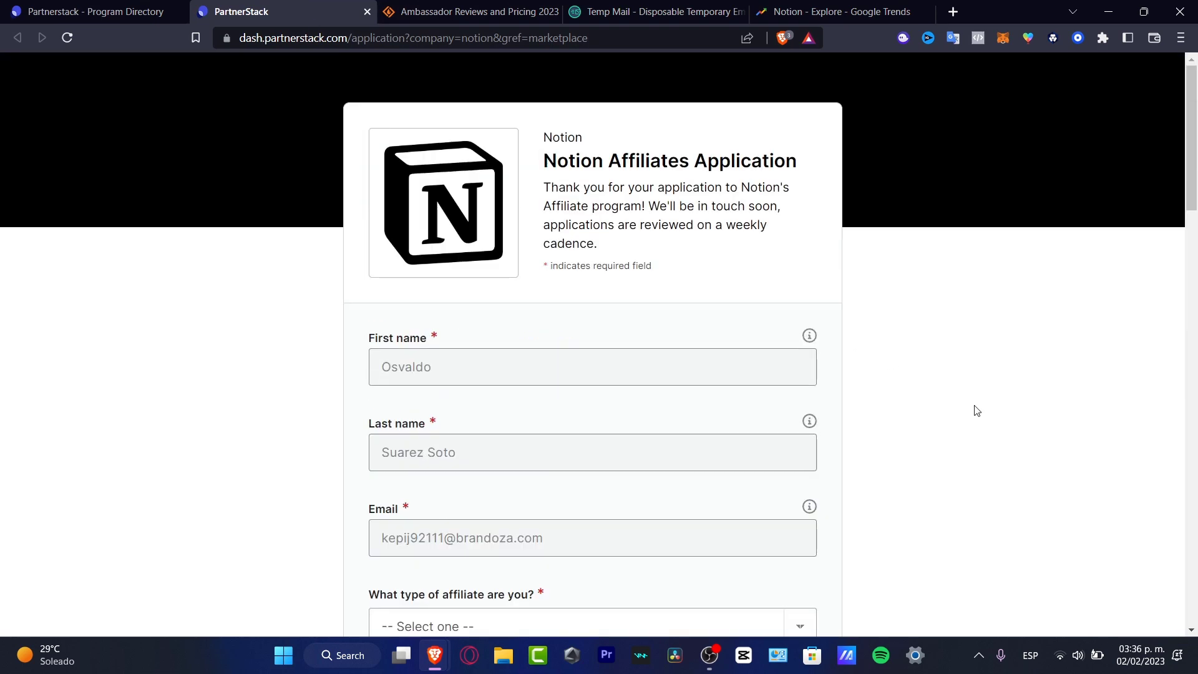
click(98, 12)
click(150, 94)
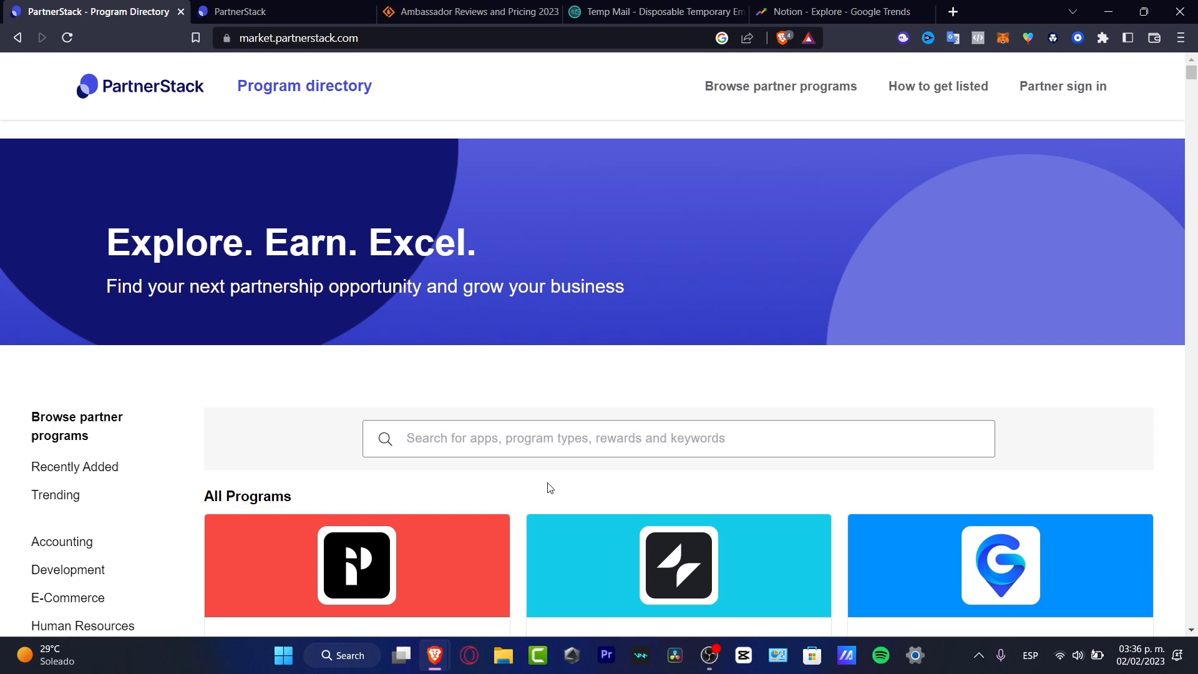
scroll(550, 488, down, 3)
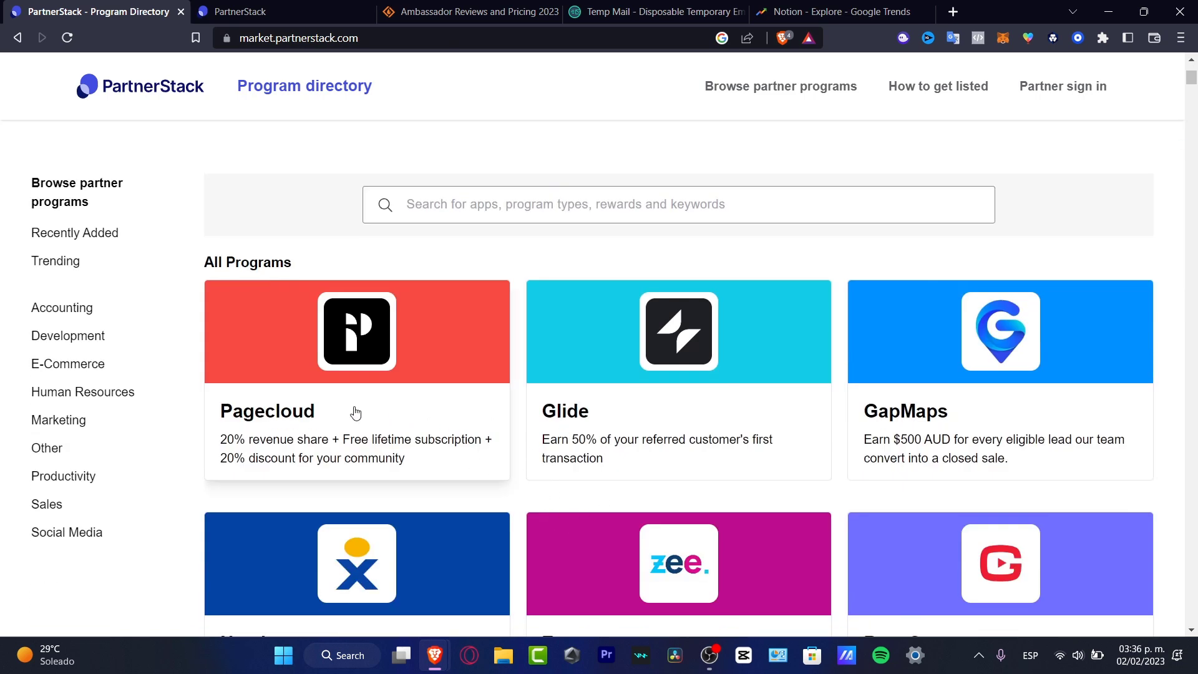